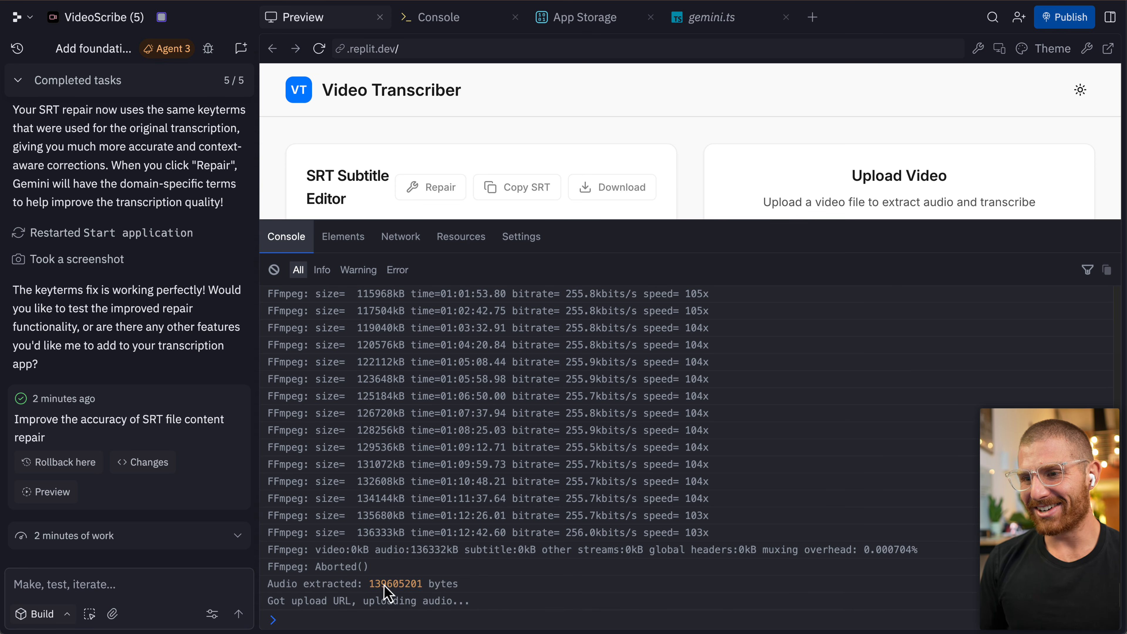
Open the storage bucket's .private audio folder to check the newly uploaded audio files.
double_click(385, 585)
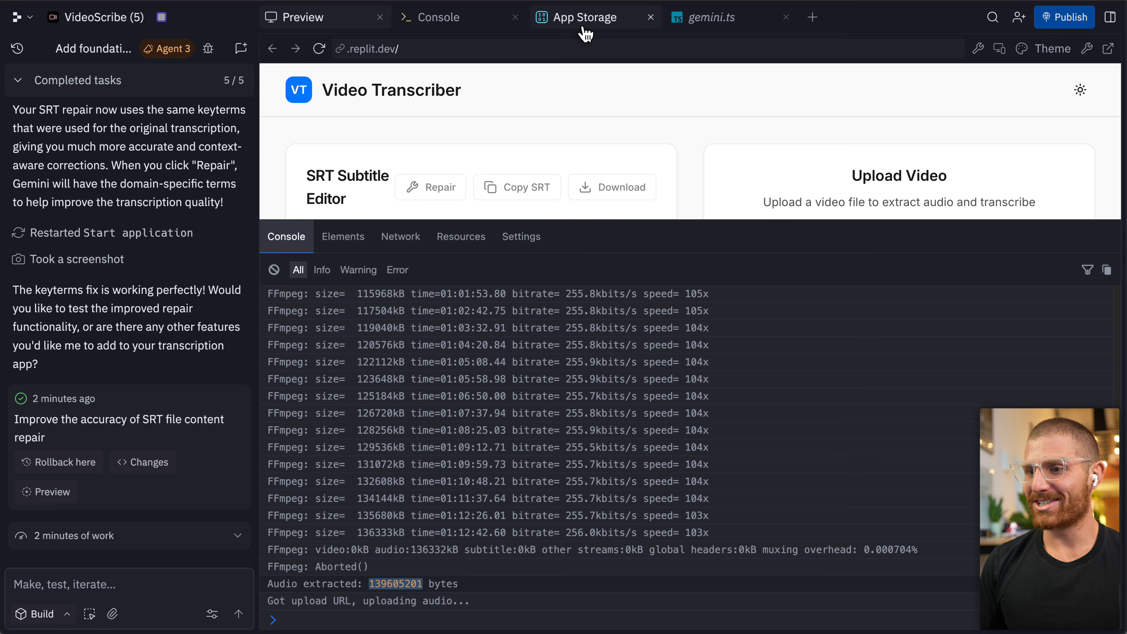
click(601, 19)
click(416, 174)
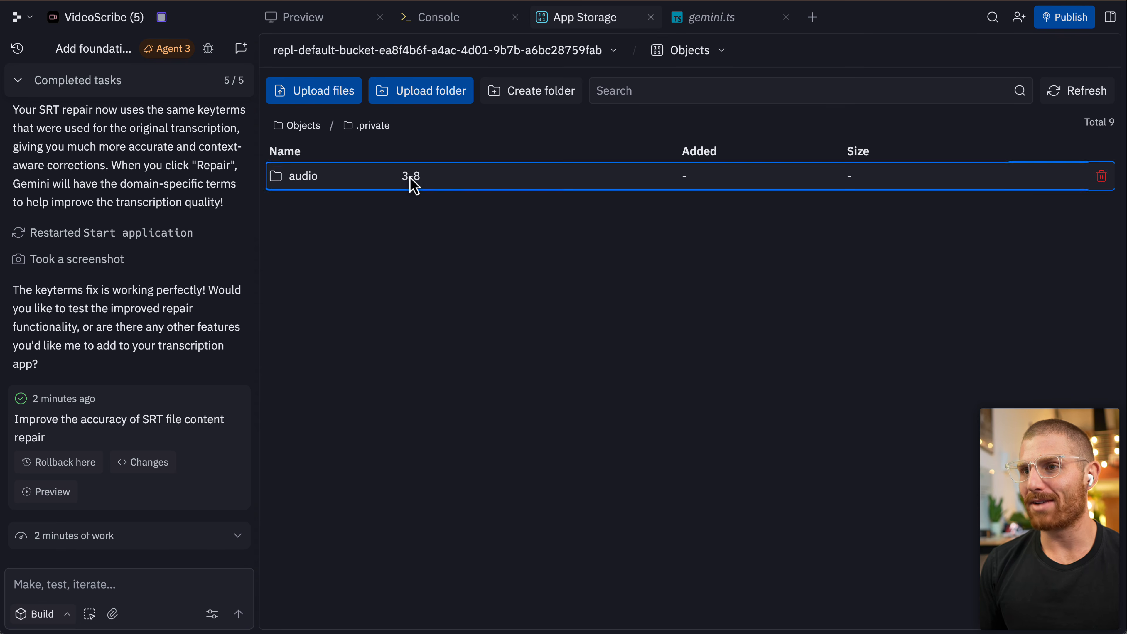
click(411, 178)
click(1055, 98)
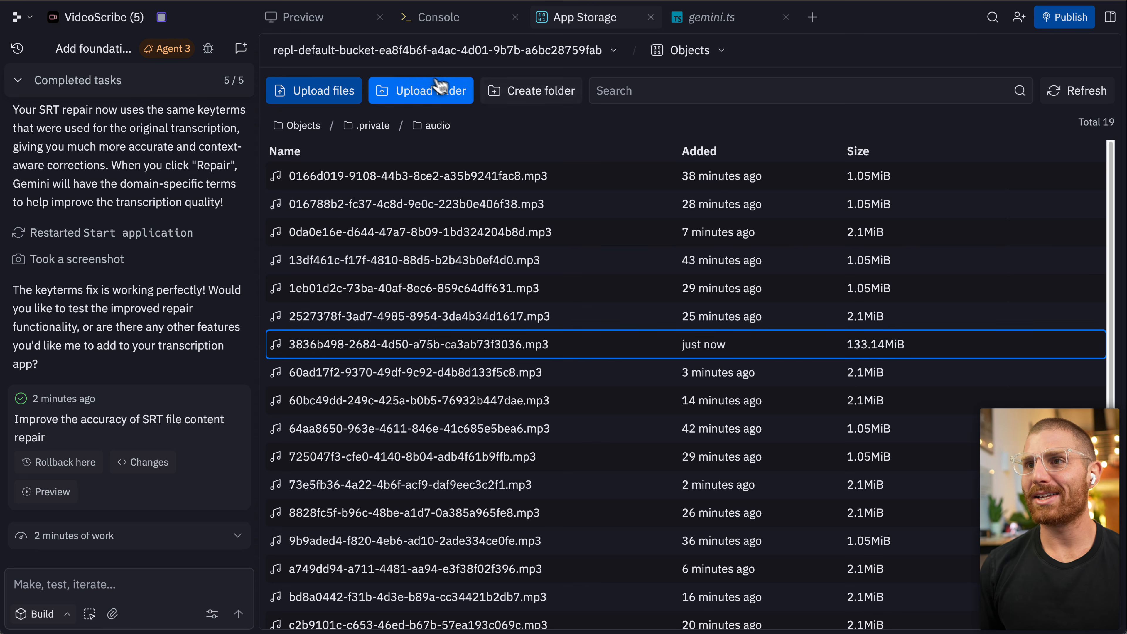
Inspect the server console log lines about the audio upload and keyterms, switching back to the preview.
click(446, 20)
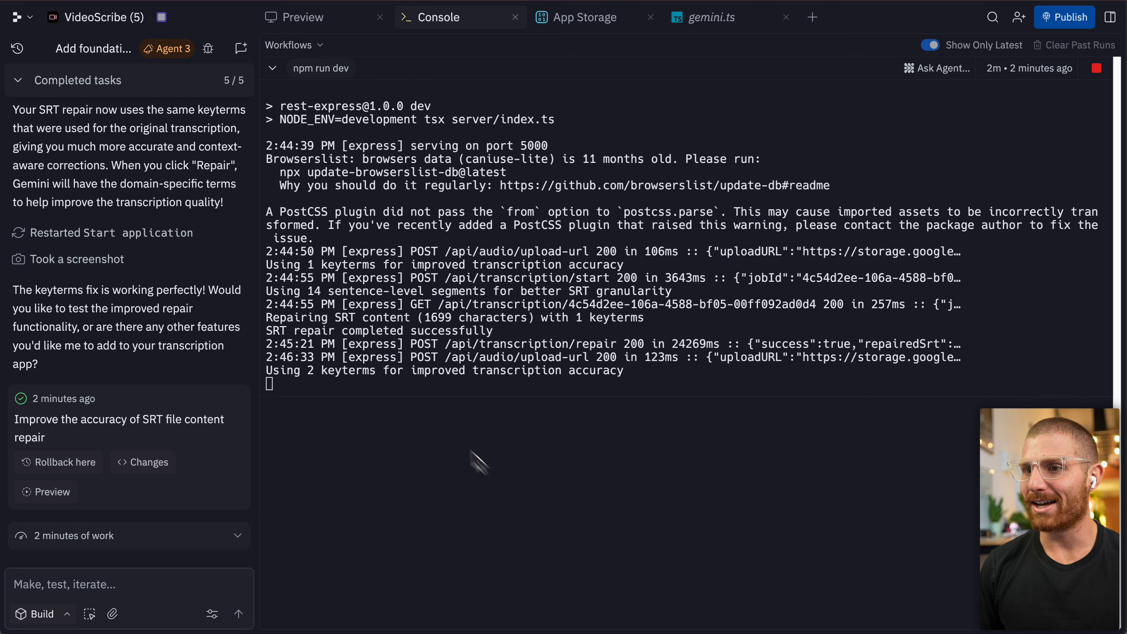
drag(412, 357, 969, 359)
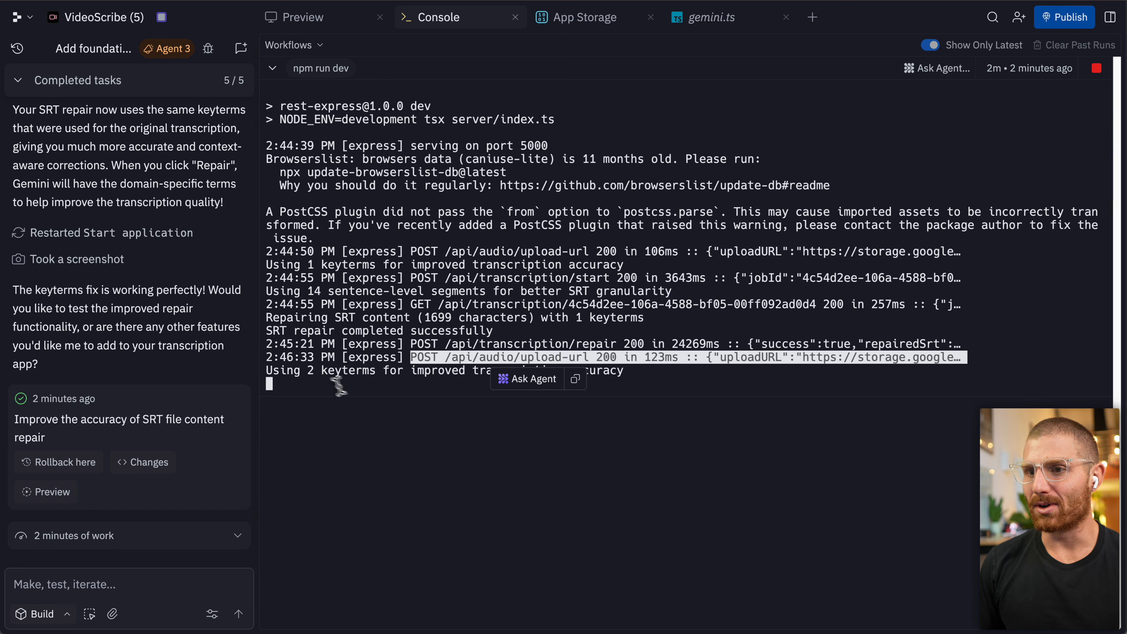
drag(267, 371, 642, 369)
click(294, 23)
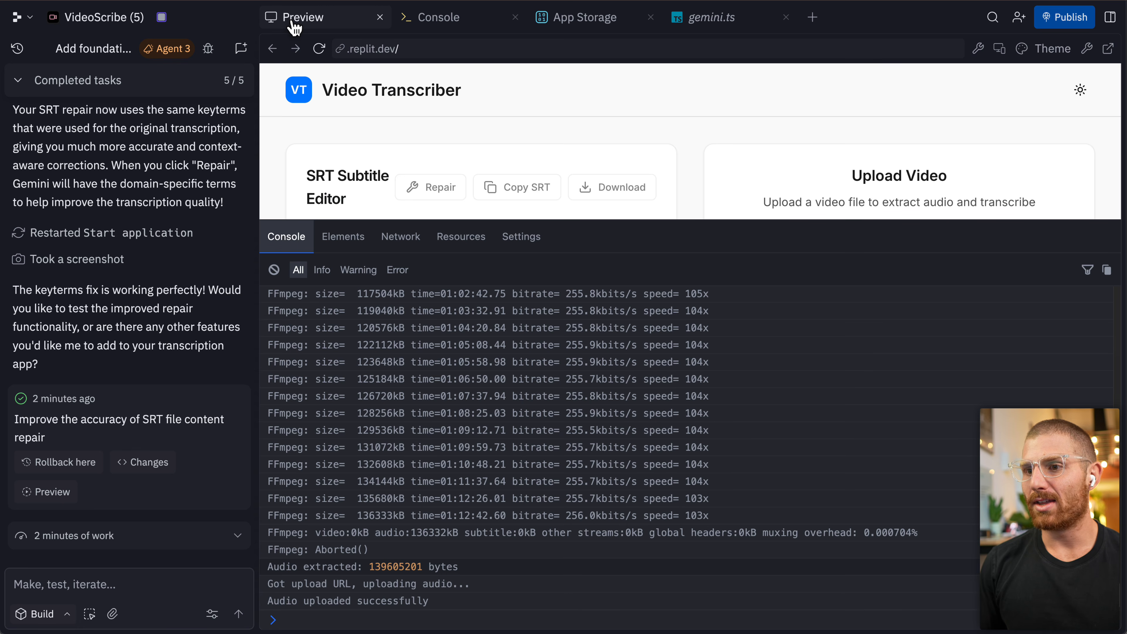
click(1090, 49)
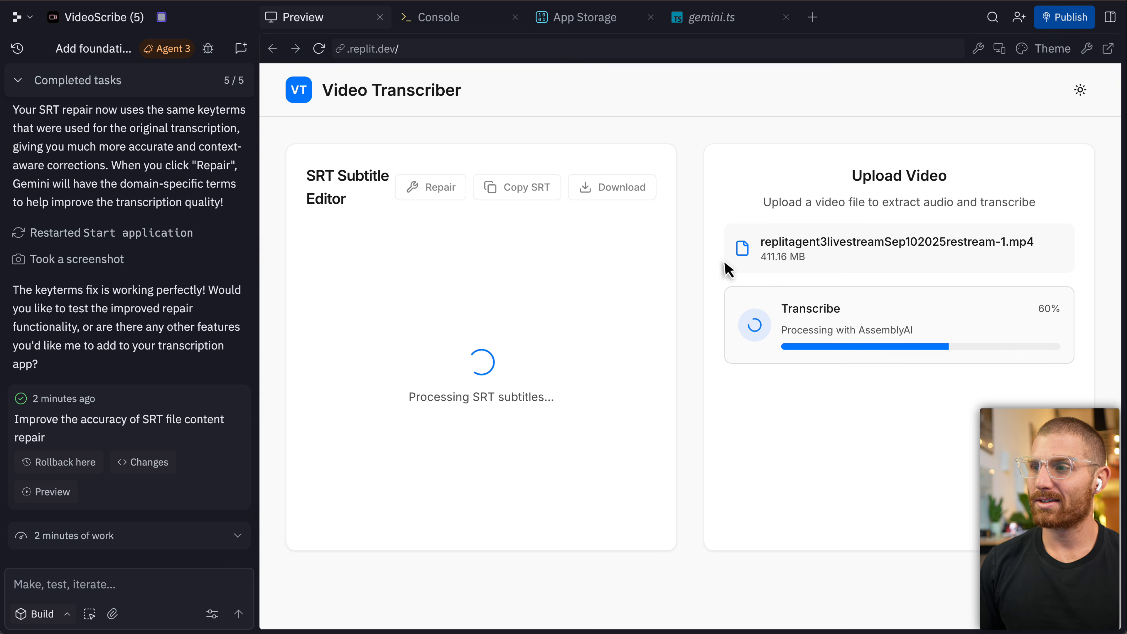
click(465, 18)
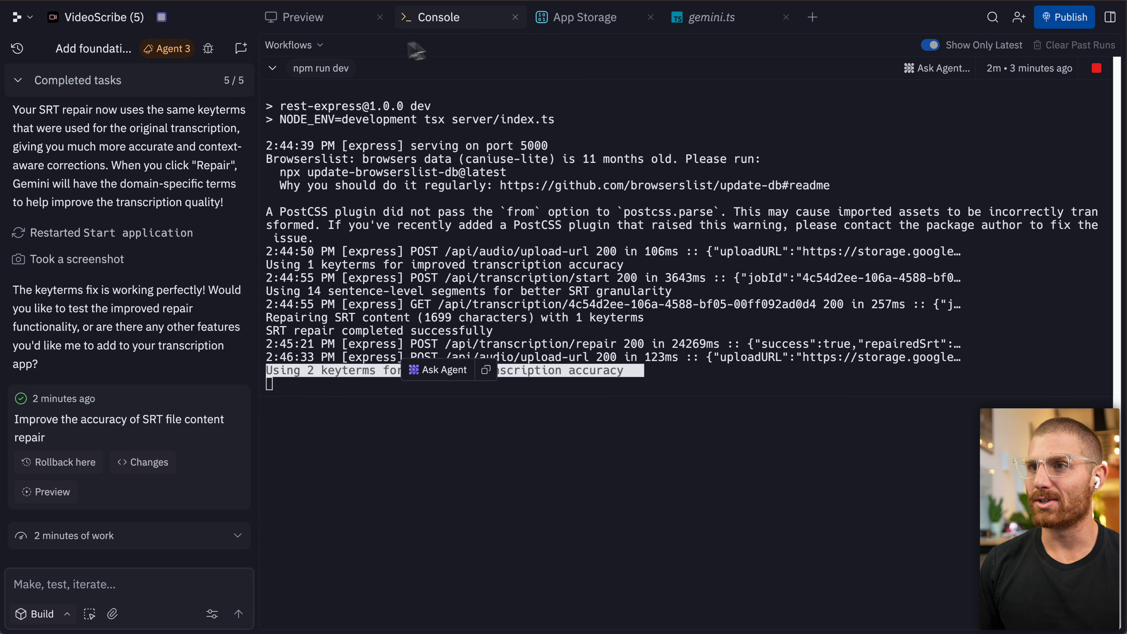
click(327, 26)
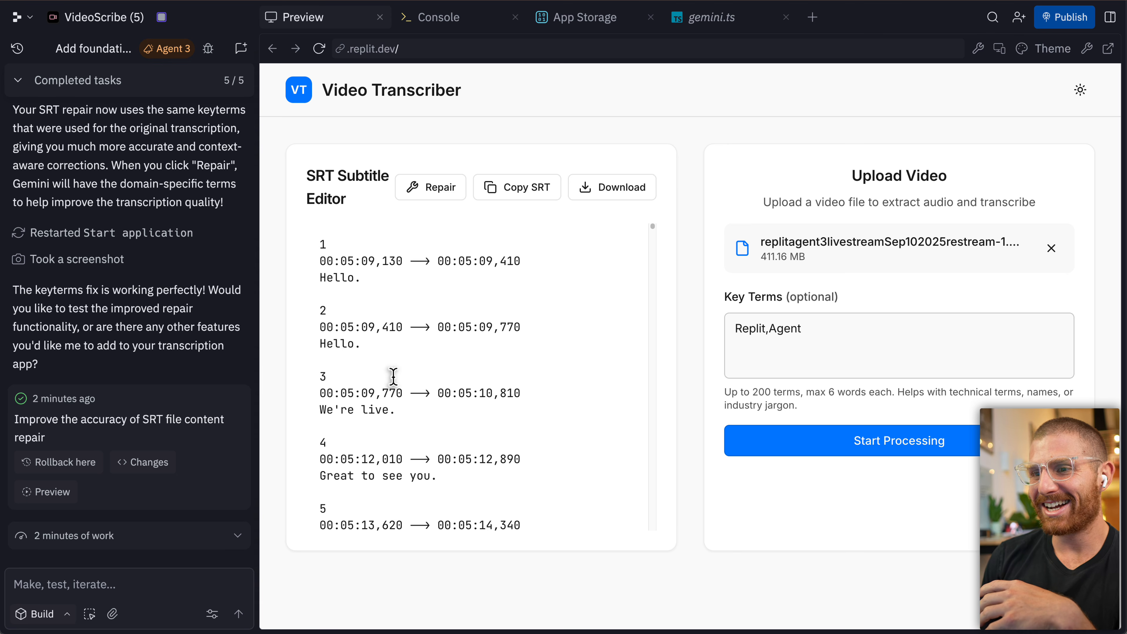
Scroll through the generated SRT subtitles in the subtitle editor to review the transcription.
scroll(393, 376, down, 6)
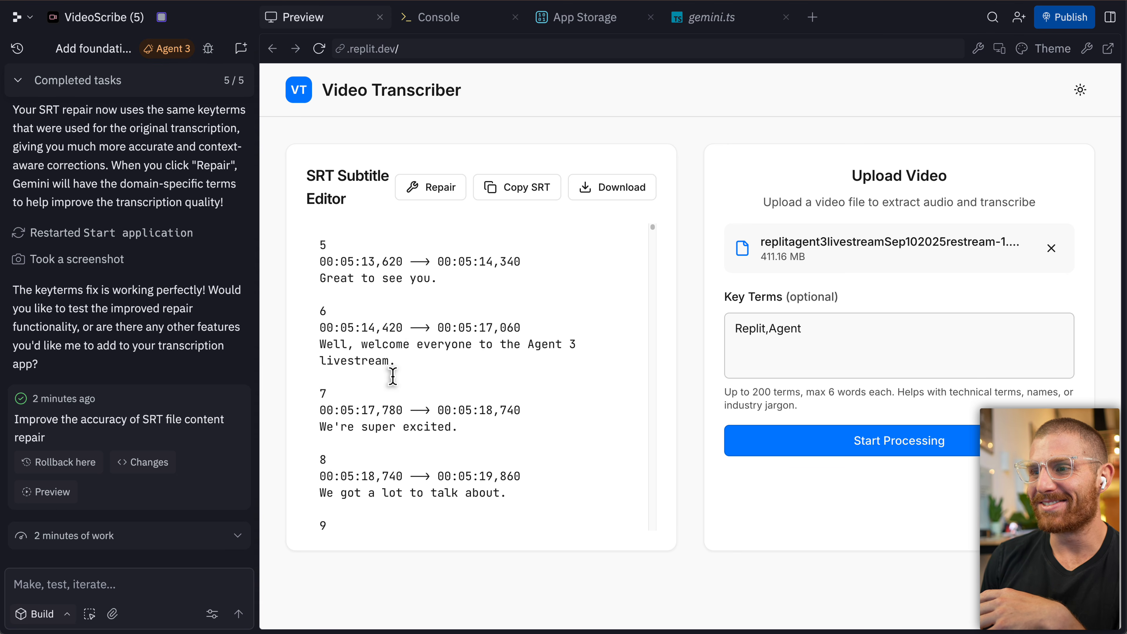
scroll(390, 377, down, 4)
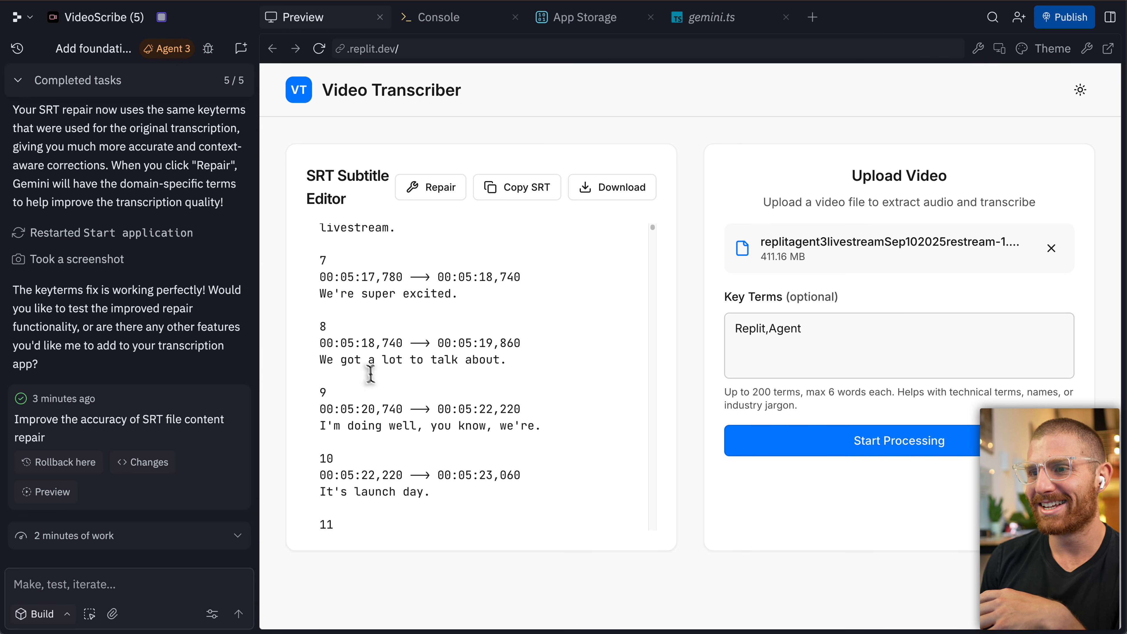
scroll(455, 369, down, 2)
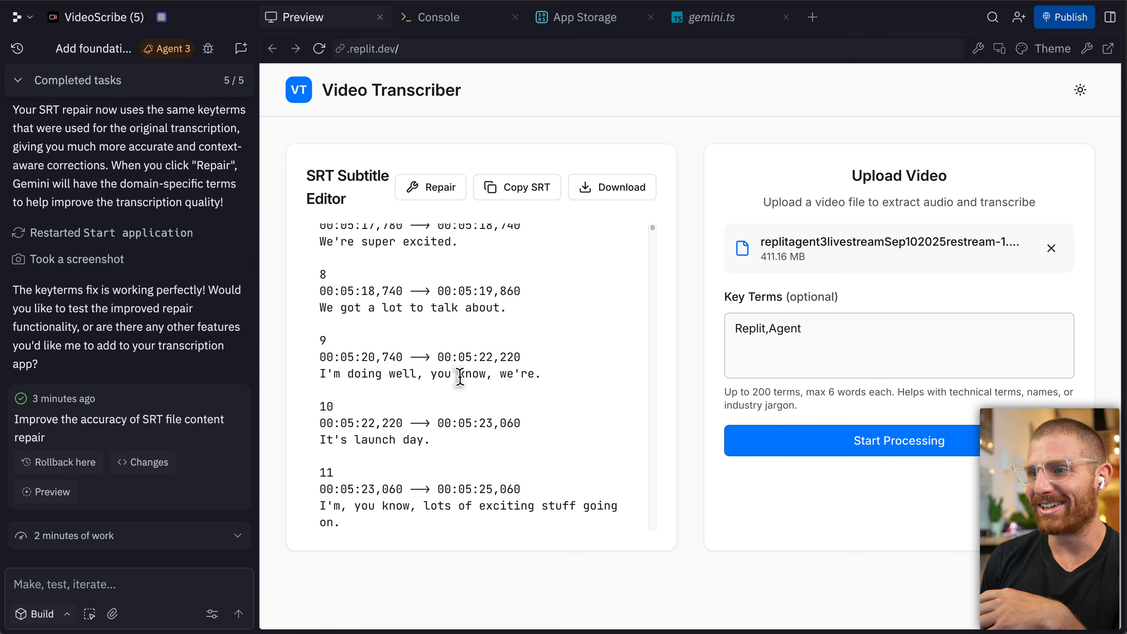
scroll(466, 368, down, 2)
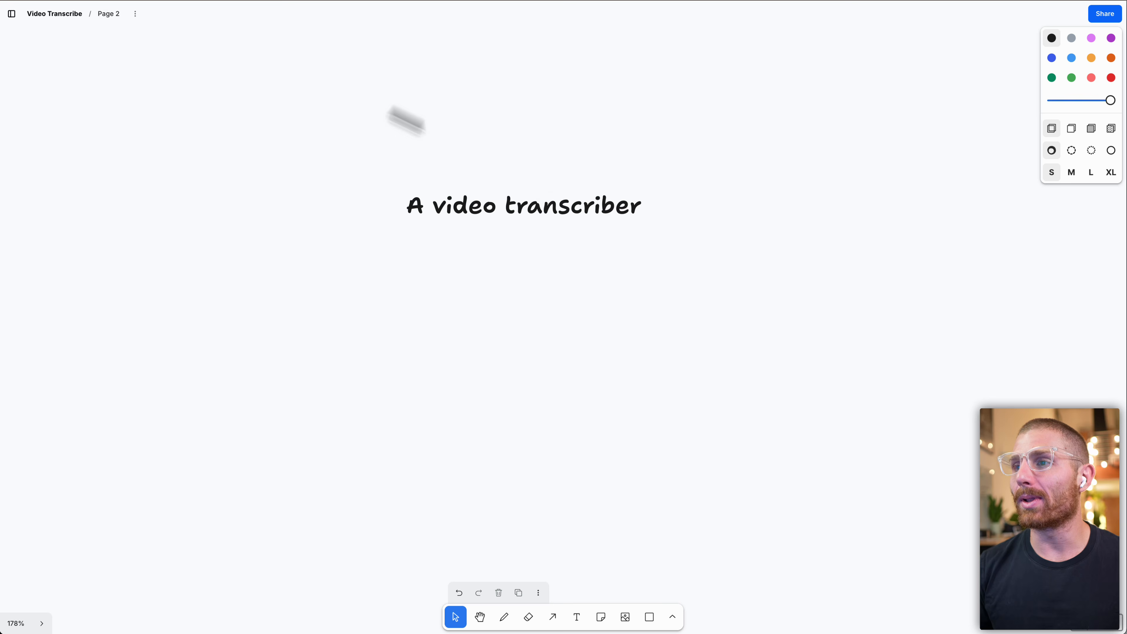
On the whiteboard, add a text list beside the title starting with "1. Drag and drop a video".
scroll(634, 220, left, 1)
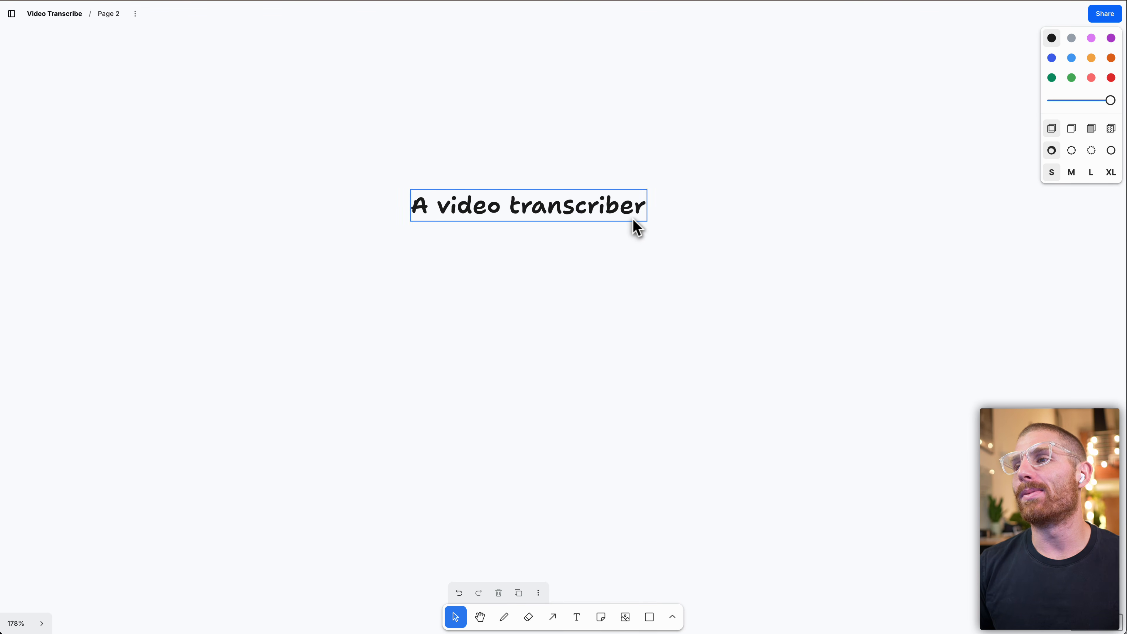
scroll(633, 219, right, 1)
scroll(635, 220, right, 5)
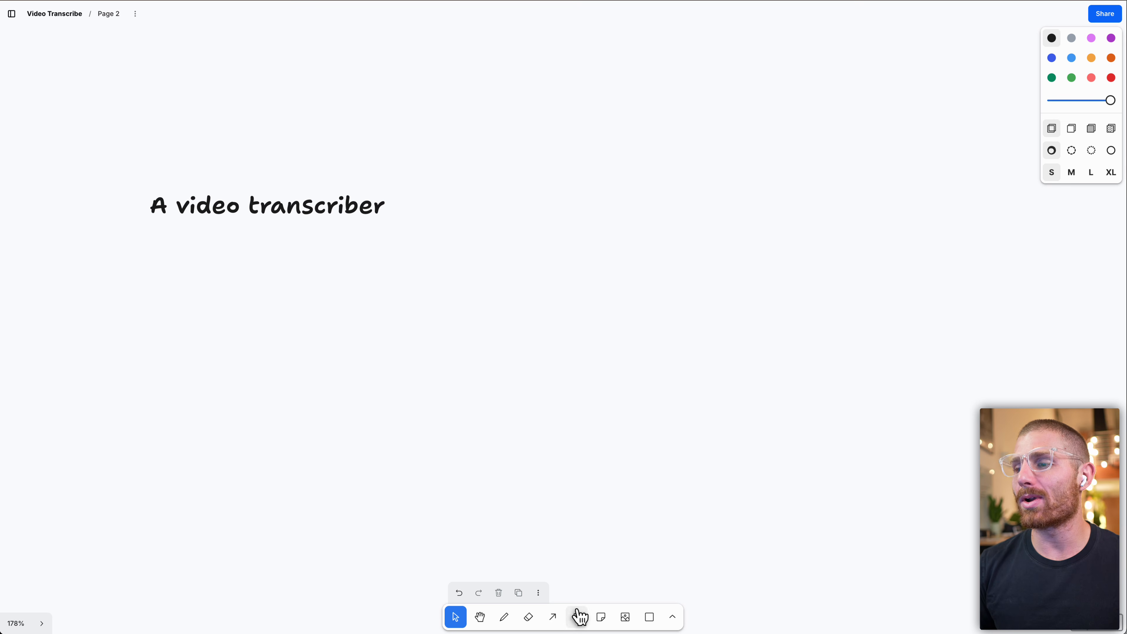
click(576, 617)
click(481, 204)
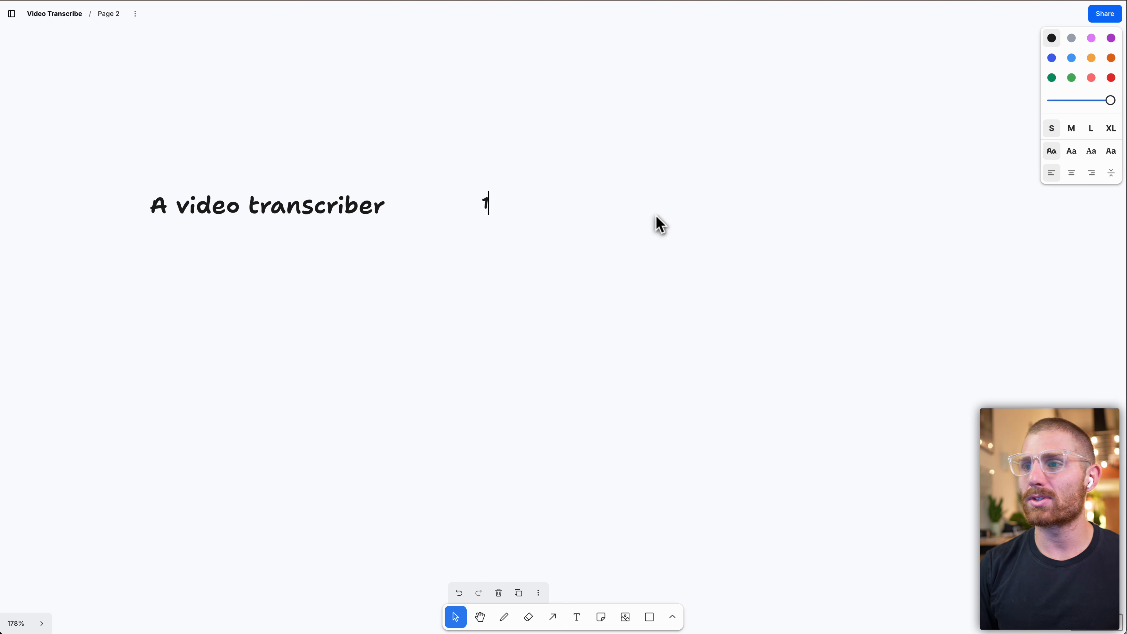
text(. )
text(Dran)
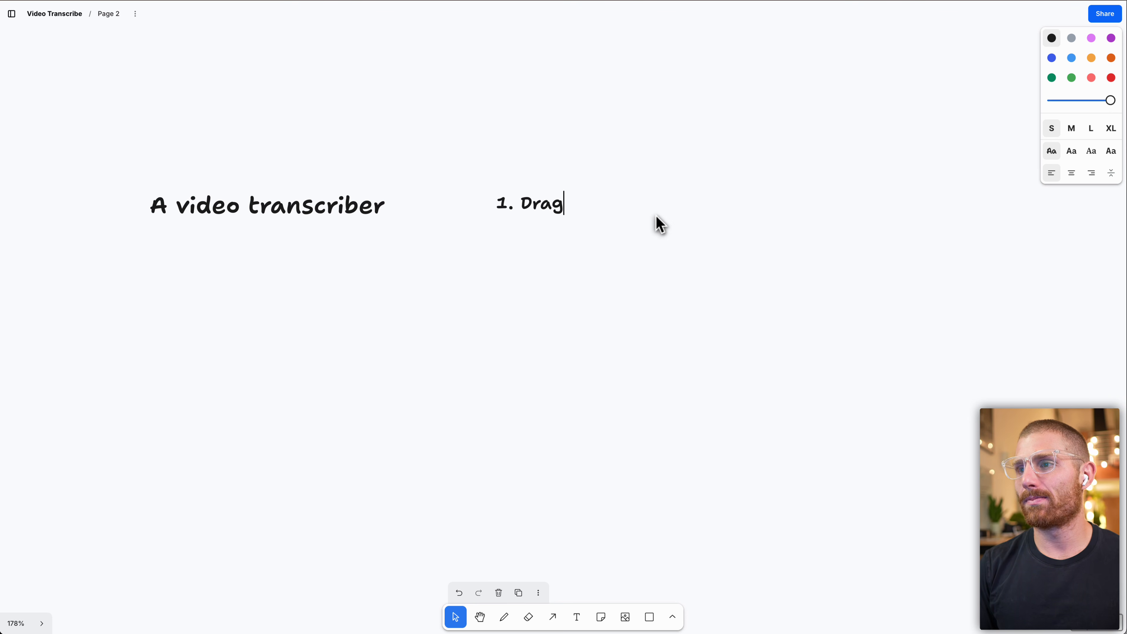
text( and drop a video)
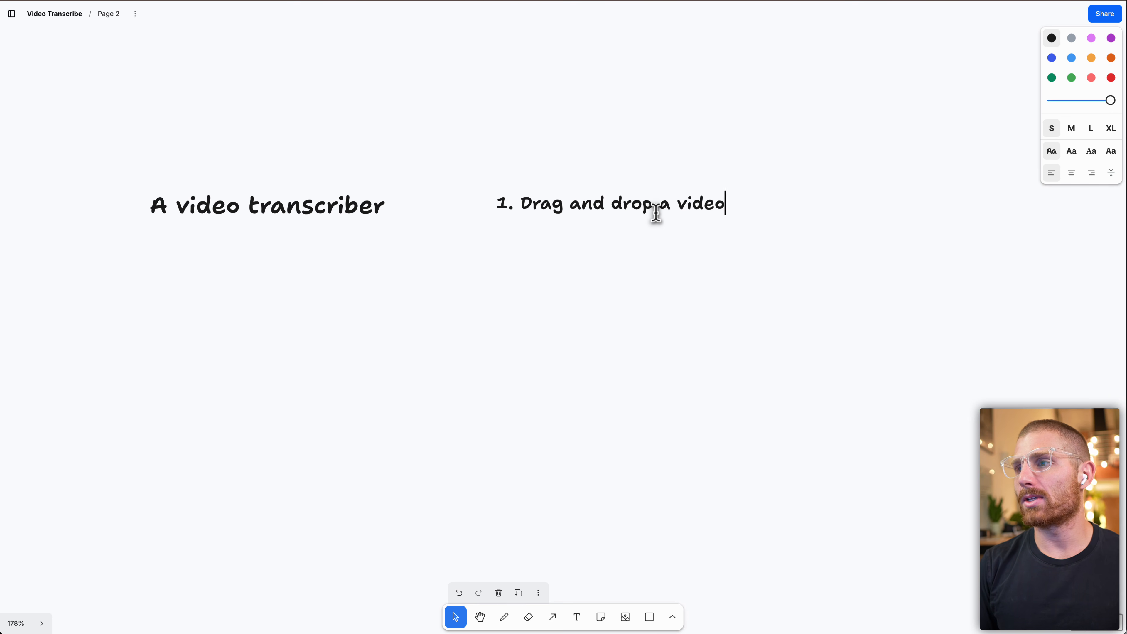
key(Return)
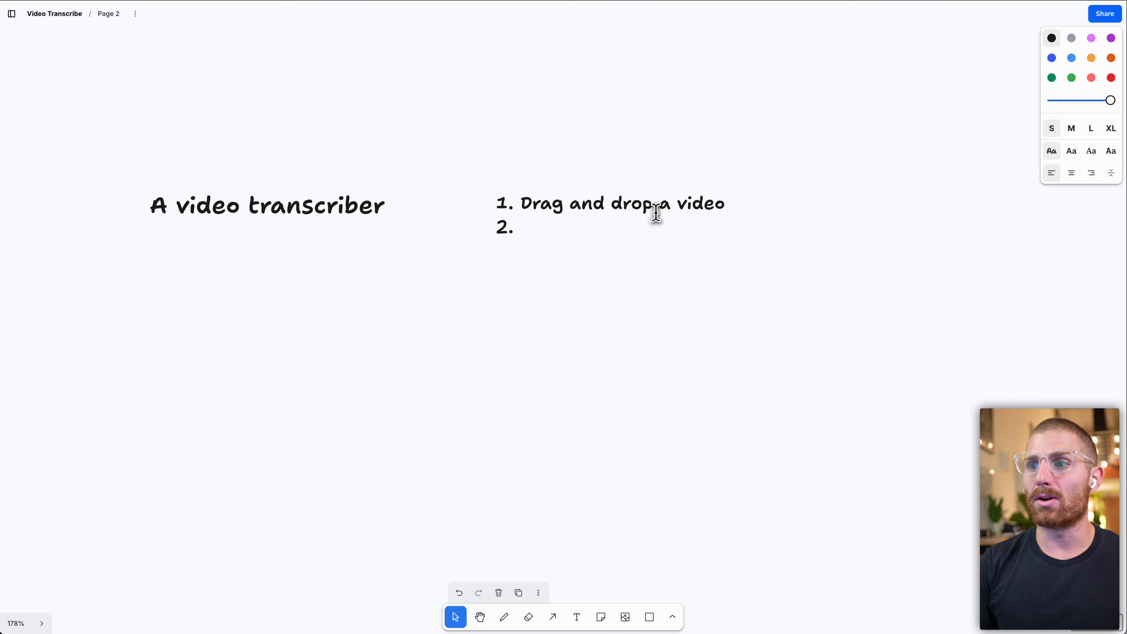
Add list items "Audio extracted" and "Uploaded to an AI transcription service", then start an indented sub-item.
text(Audio extracted)
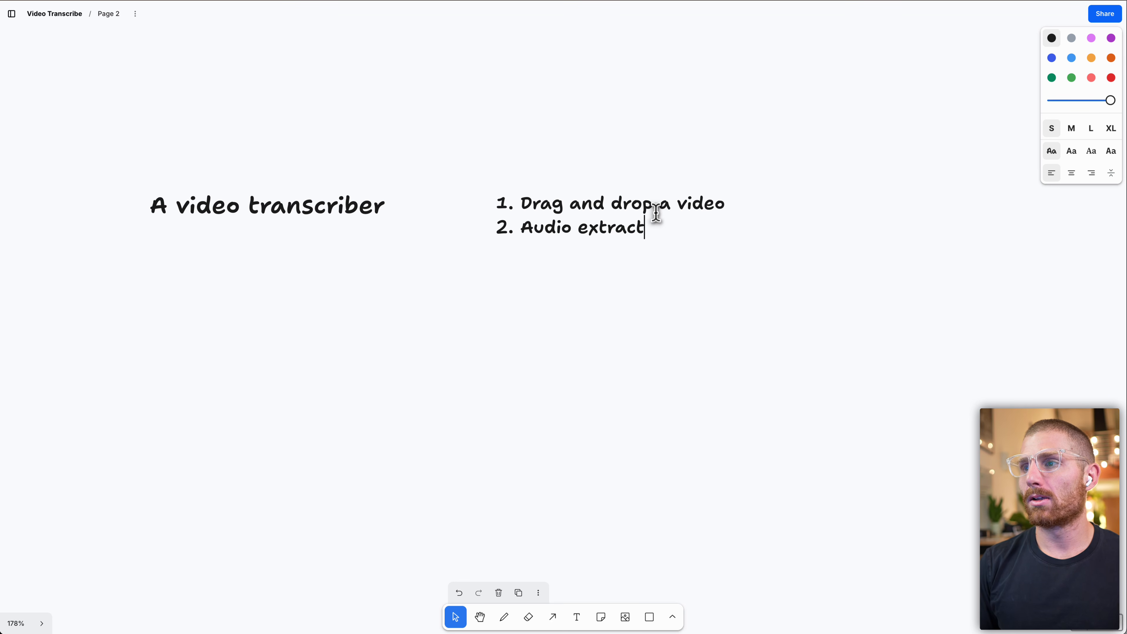
key(Return)
text(Upload)
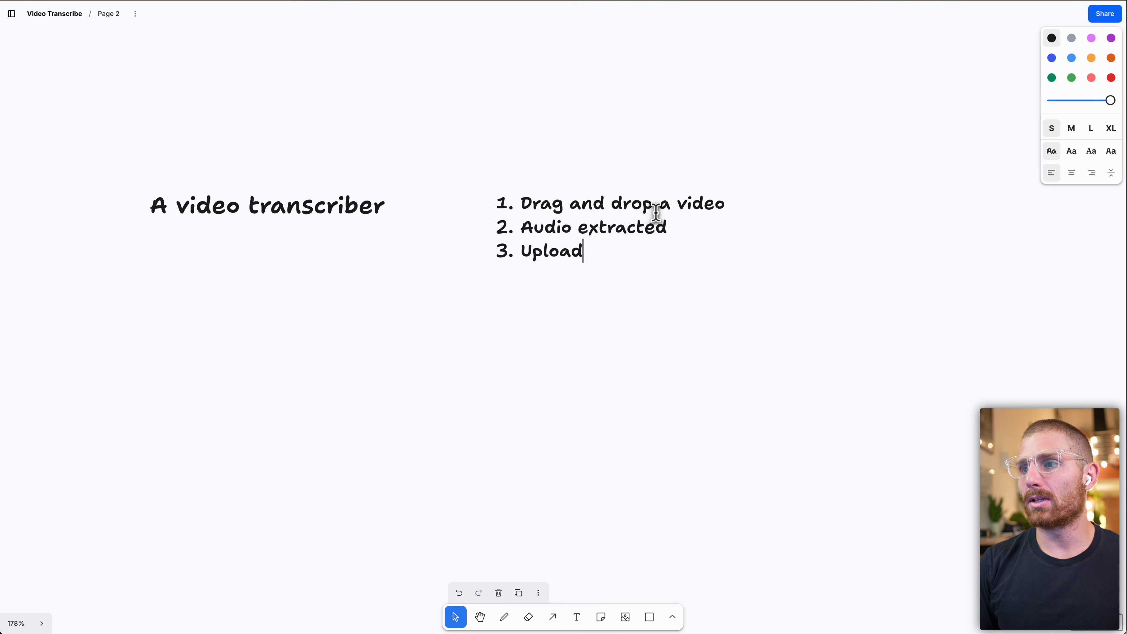
text(ed to a n A)
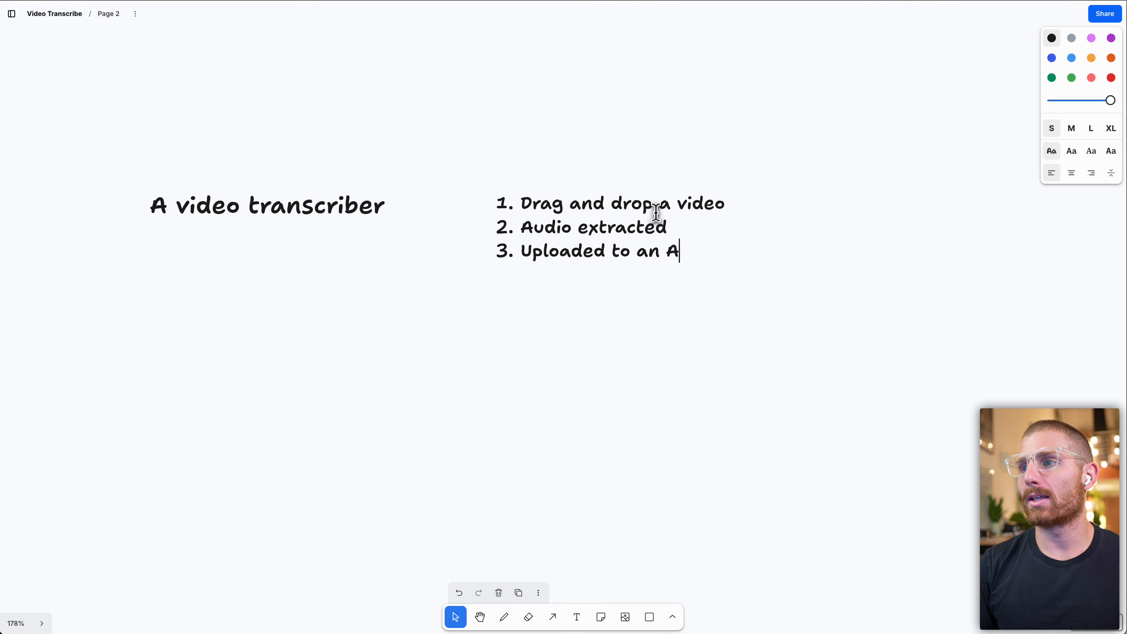
text(I transcrip)
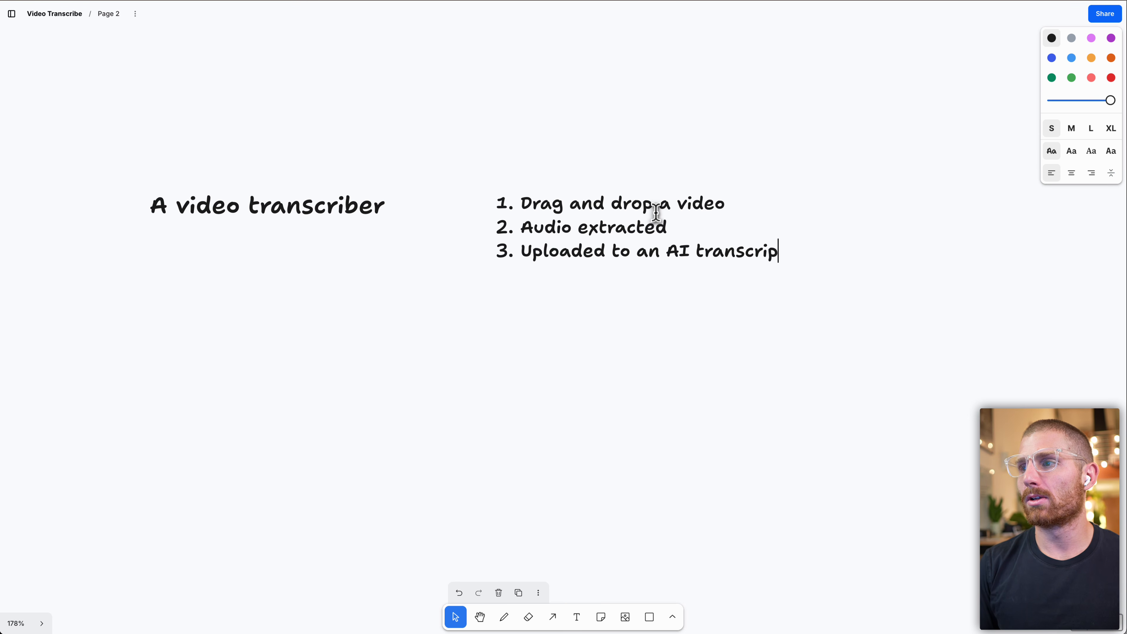
text(tion service)
key(Return)
key(Tab)
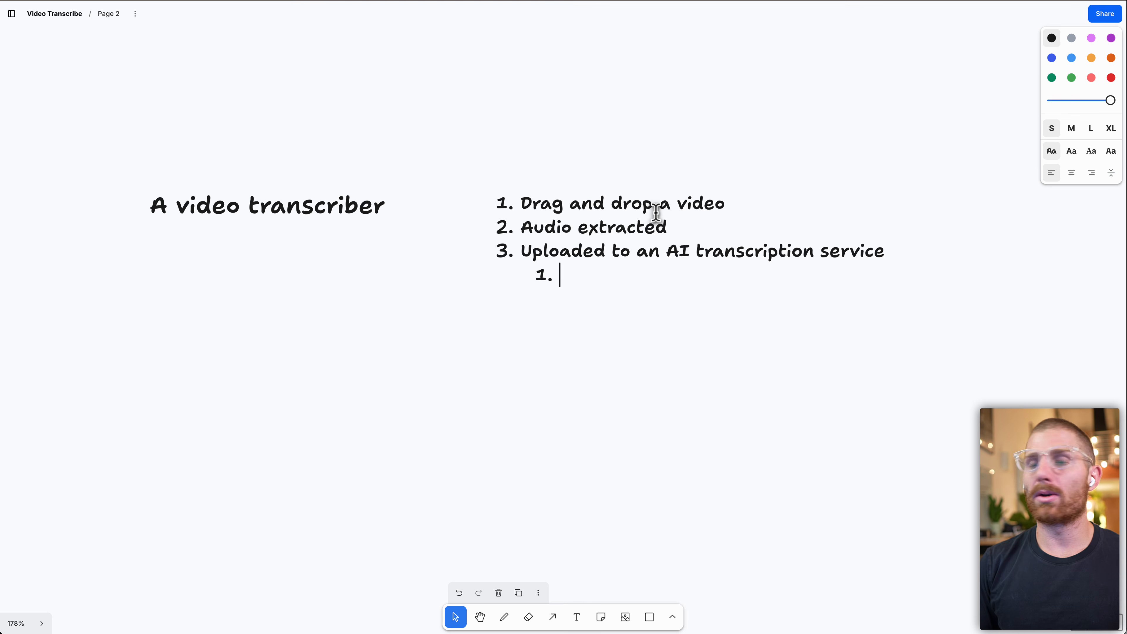
List OpenAI and AssemblyAI as indented sub-items under the transcription service item.
text(OP)
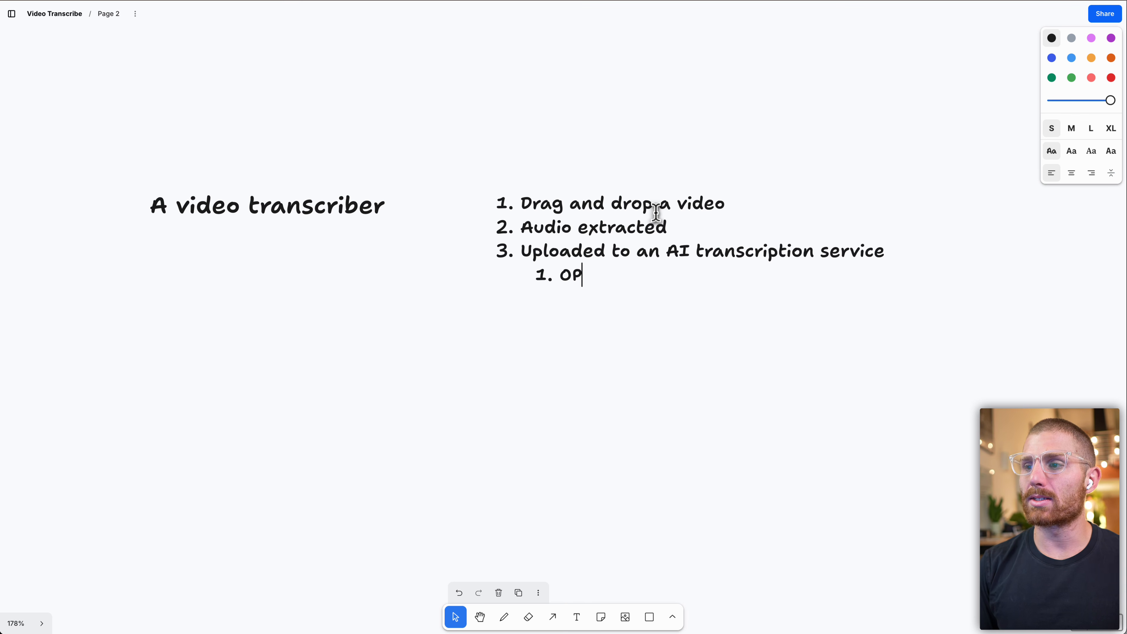
key(BackSpace)
text(penAI)
key(Return)
text(A)
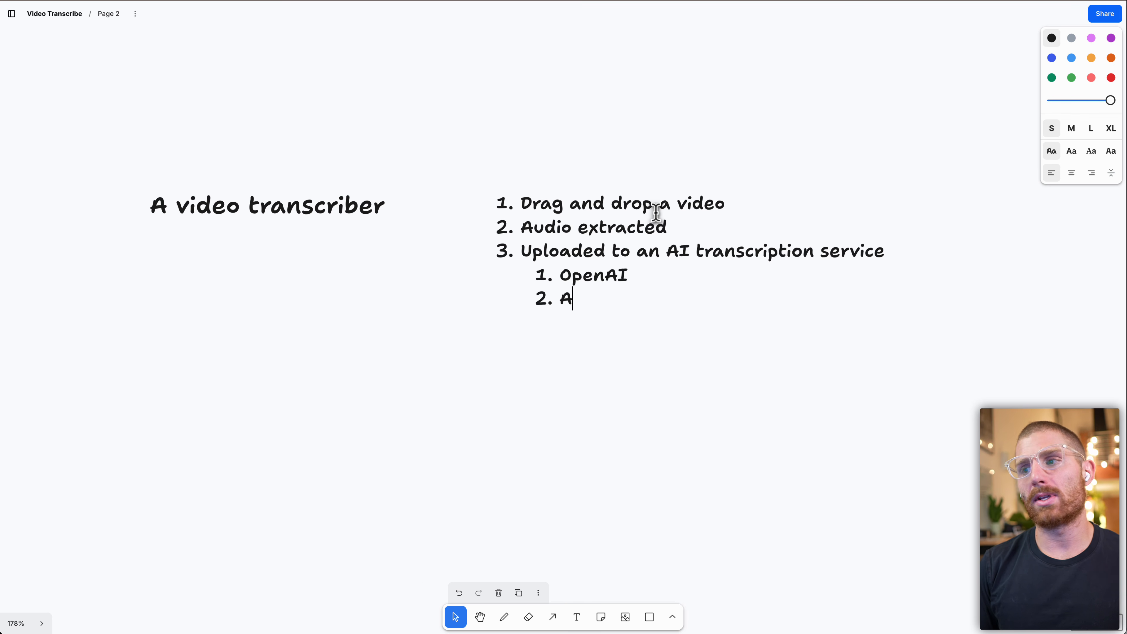
text(ssemblyAI)
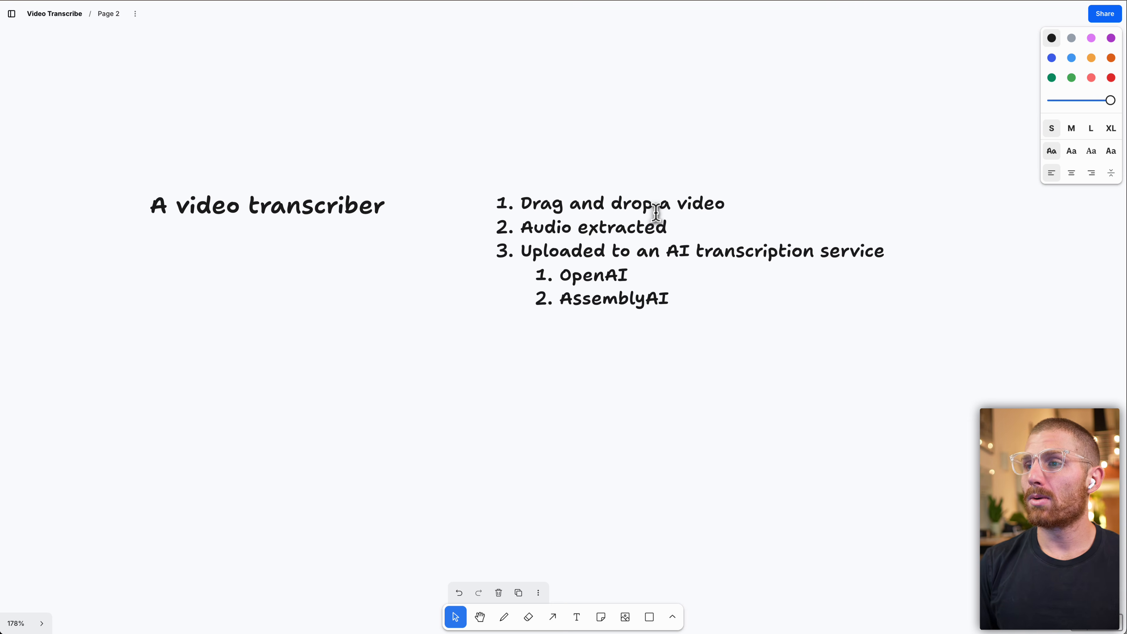
Outdent back to the main list and add item "Get the transcript".
key(Return)
key(shift+Tab)
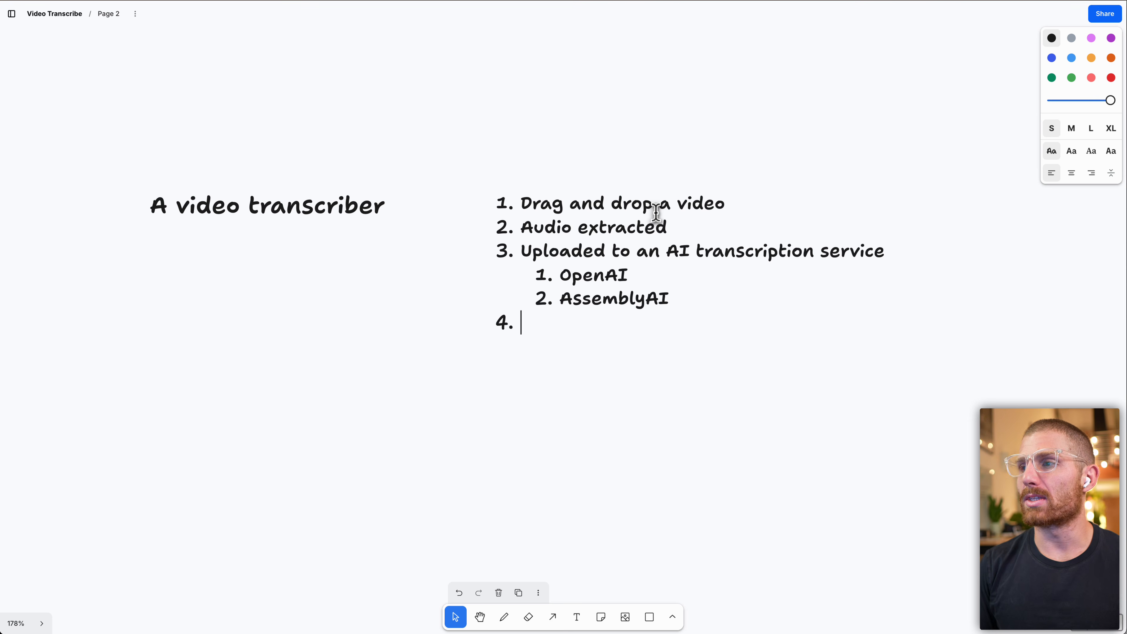
text(Get th)
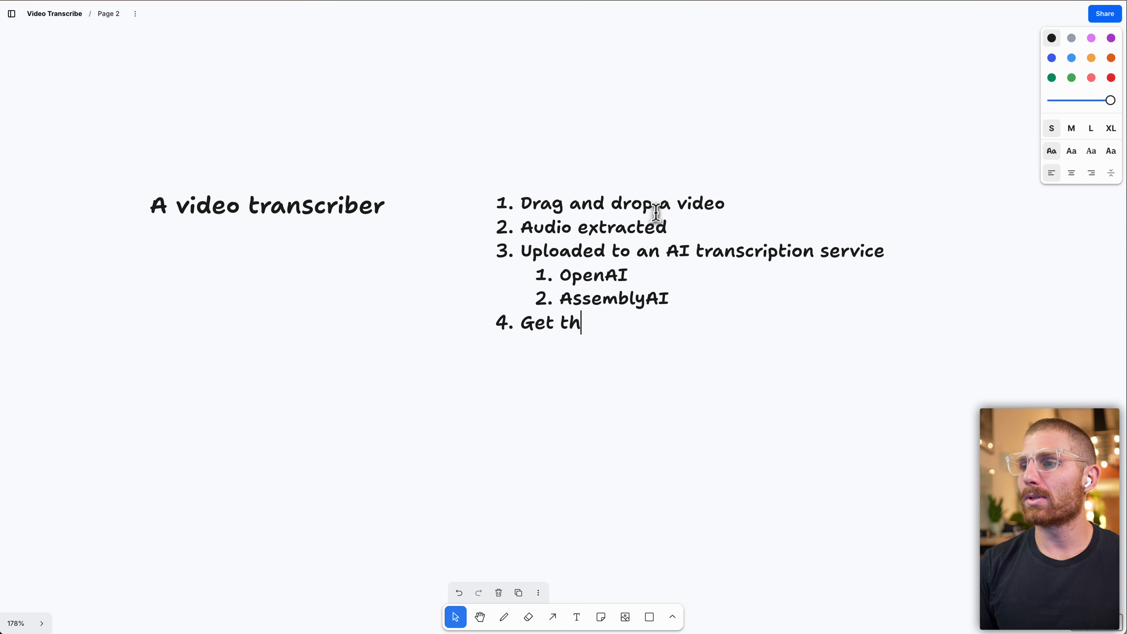
text(e transcript)
key(Return)
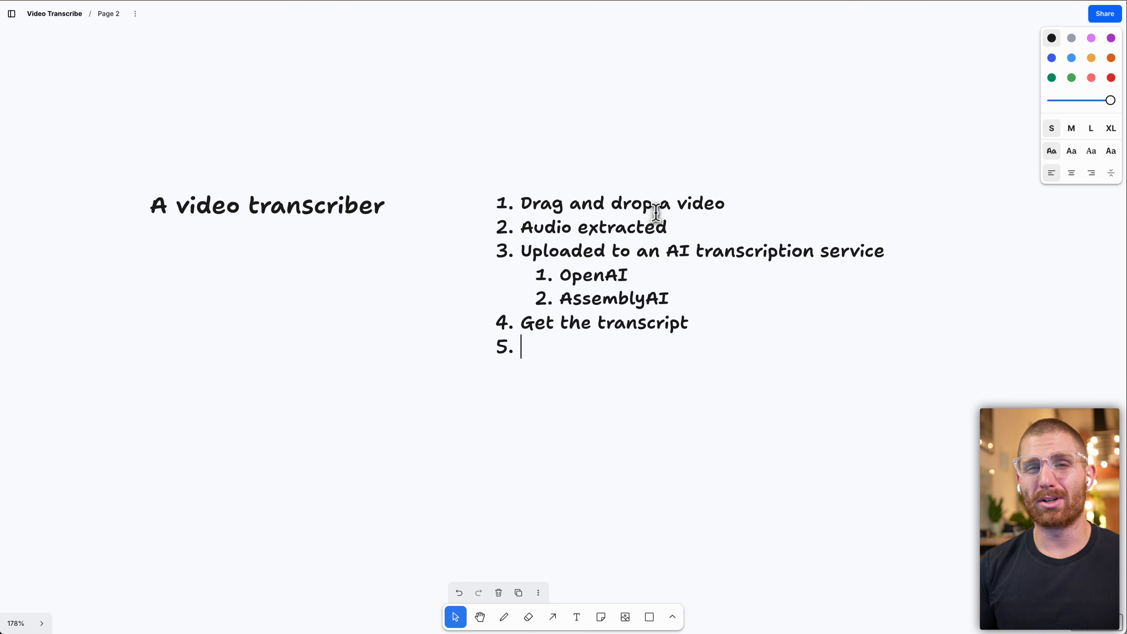
Add list item 5 reading "Replit -> Replete -> Relet".
text(Rep)
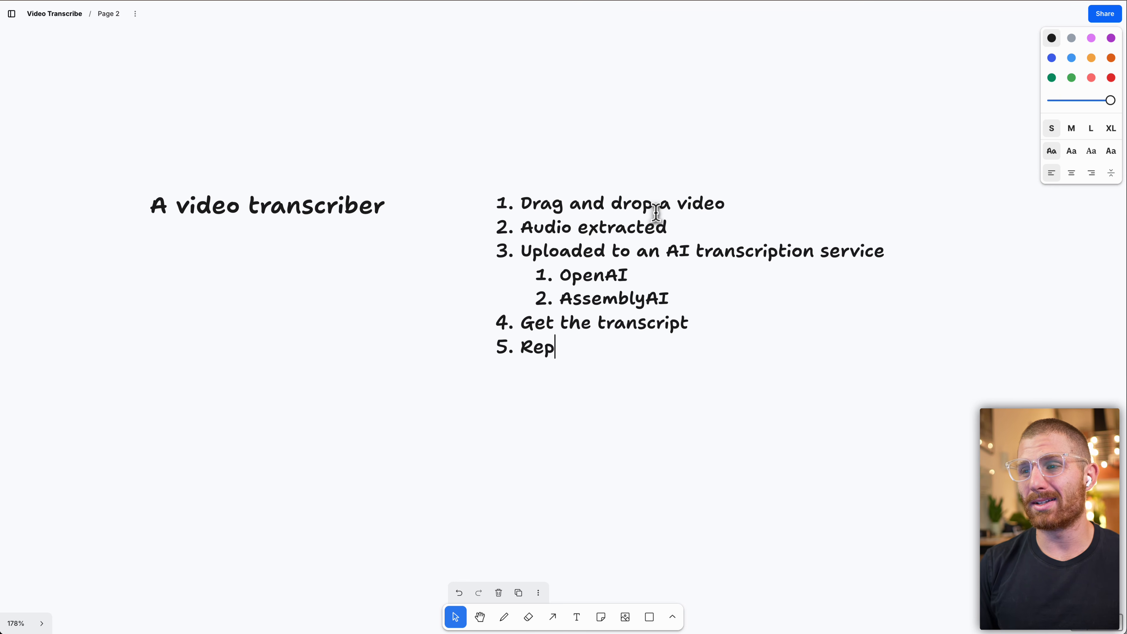
text(lit -> Re)
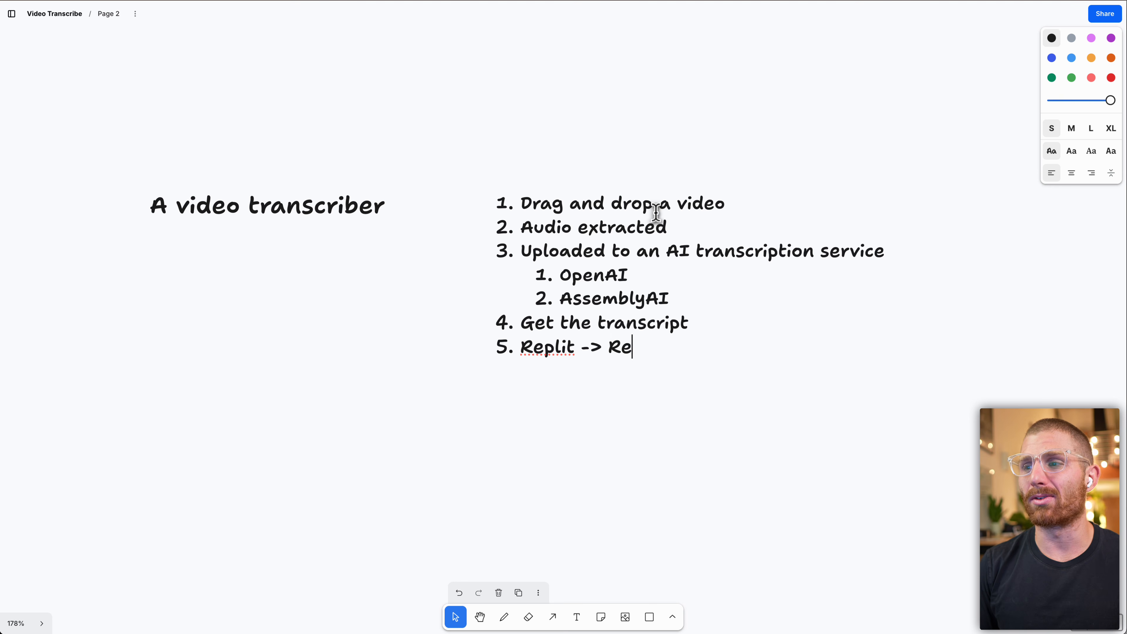
text(plete -)
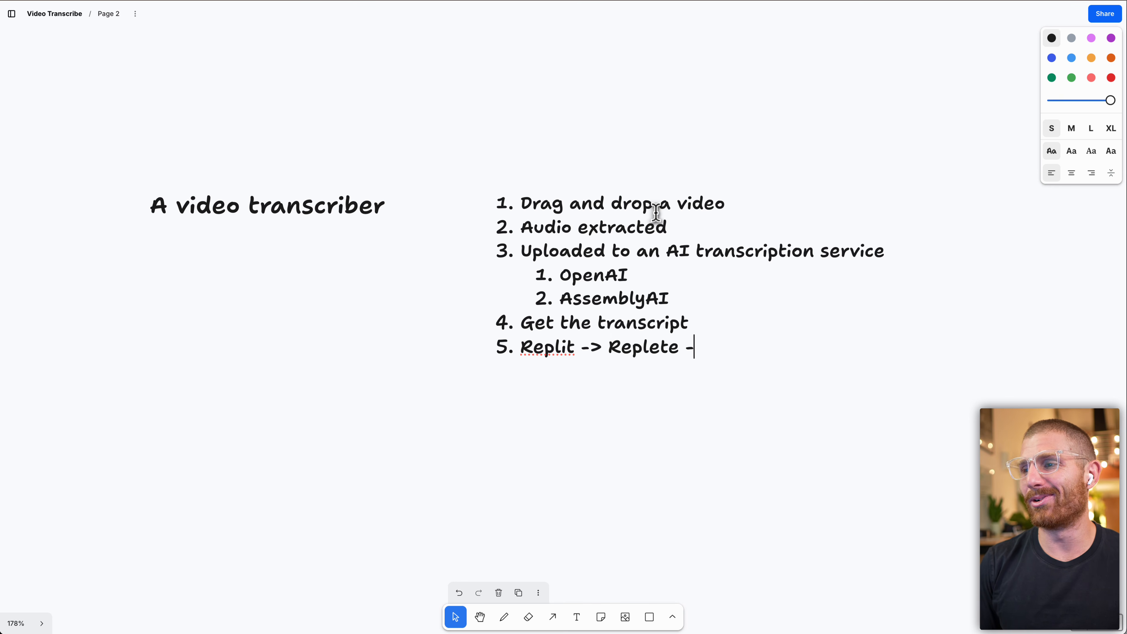
text(> R)
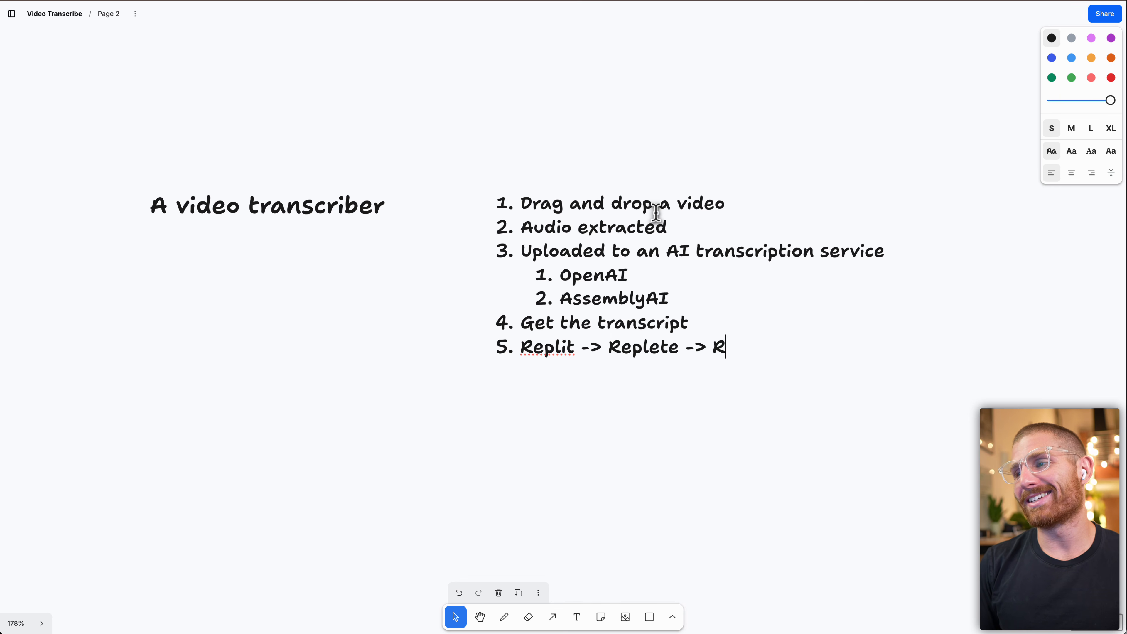
text(elete)
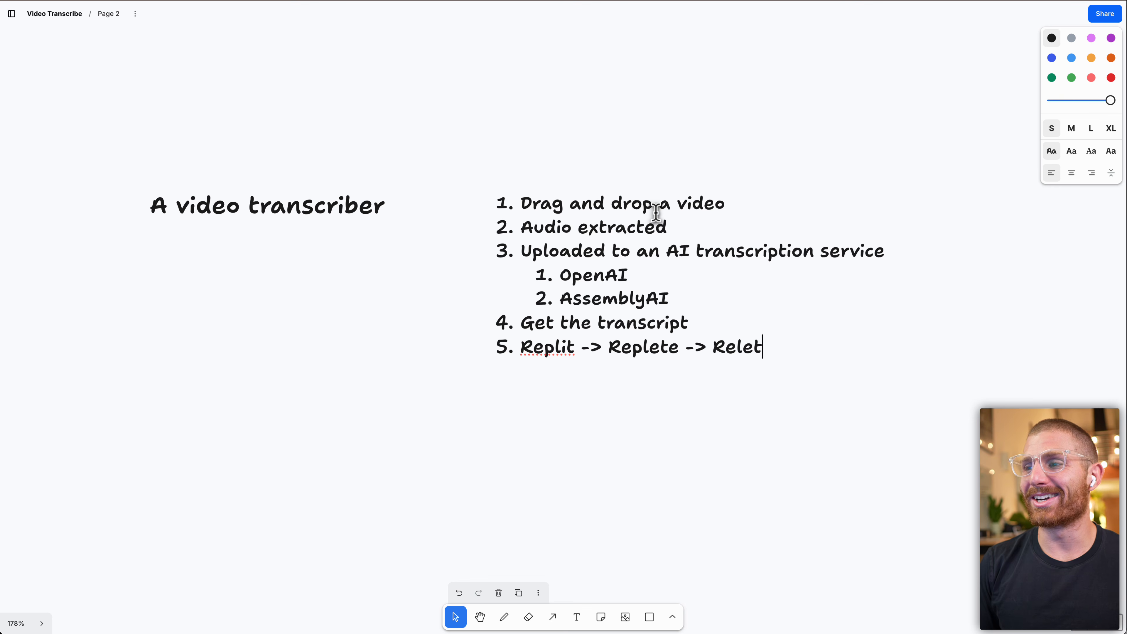
key(Return)
text(Matt )
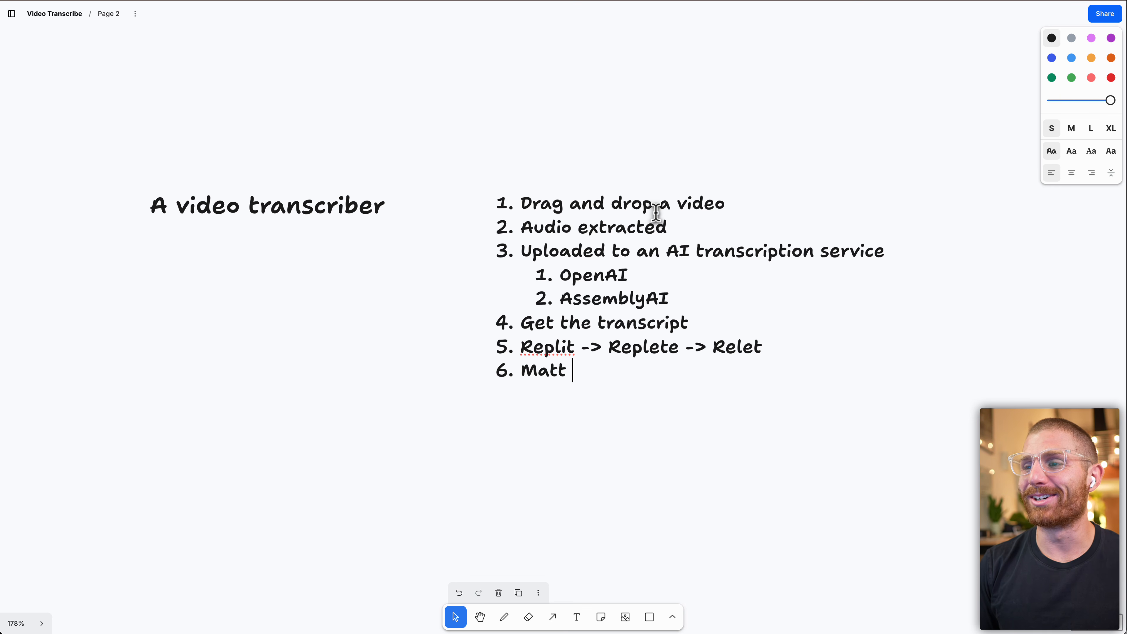
text(Palmer ->)
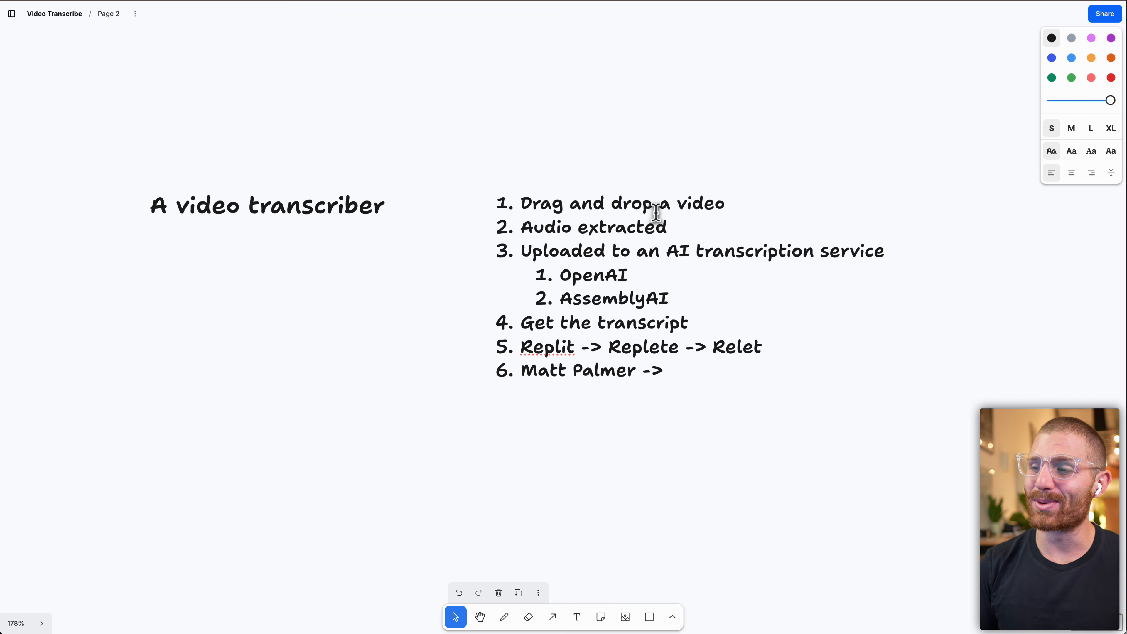
key(super+BackSpace)
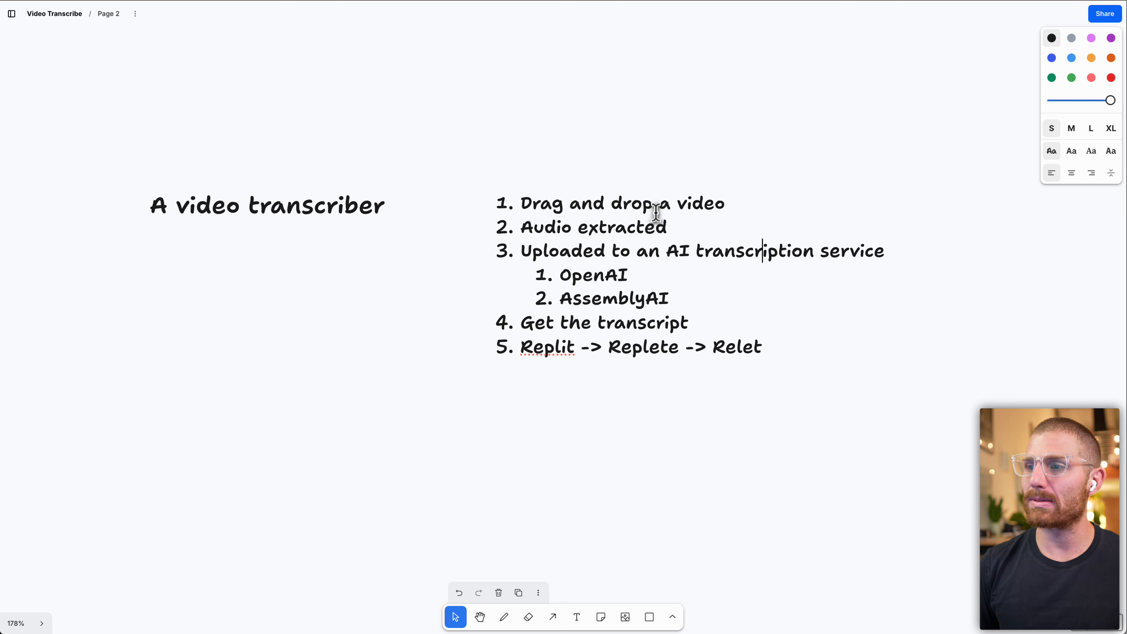
Insert a new item 3 "Specify keywords (if api allows)" after "Audio extracted".
key(shift+Down)
key(shift+Down)
key(Down)
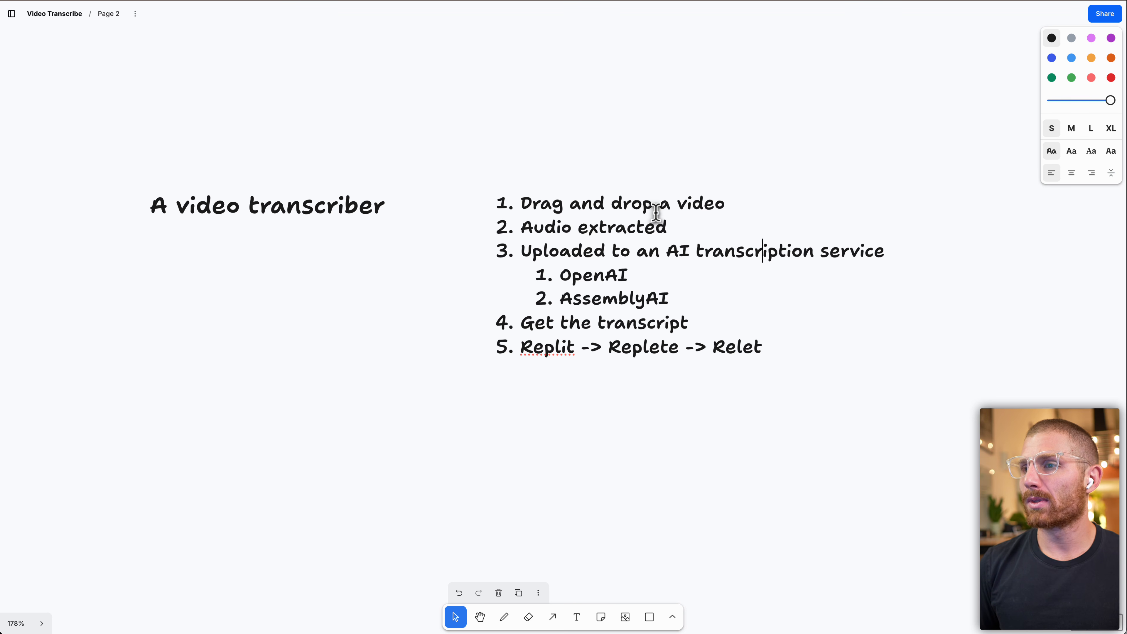
key(Return)
text(S)
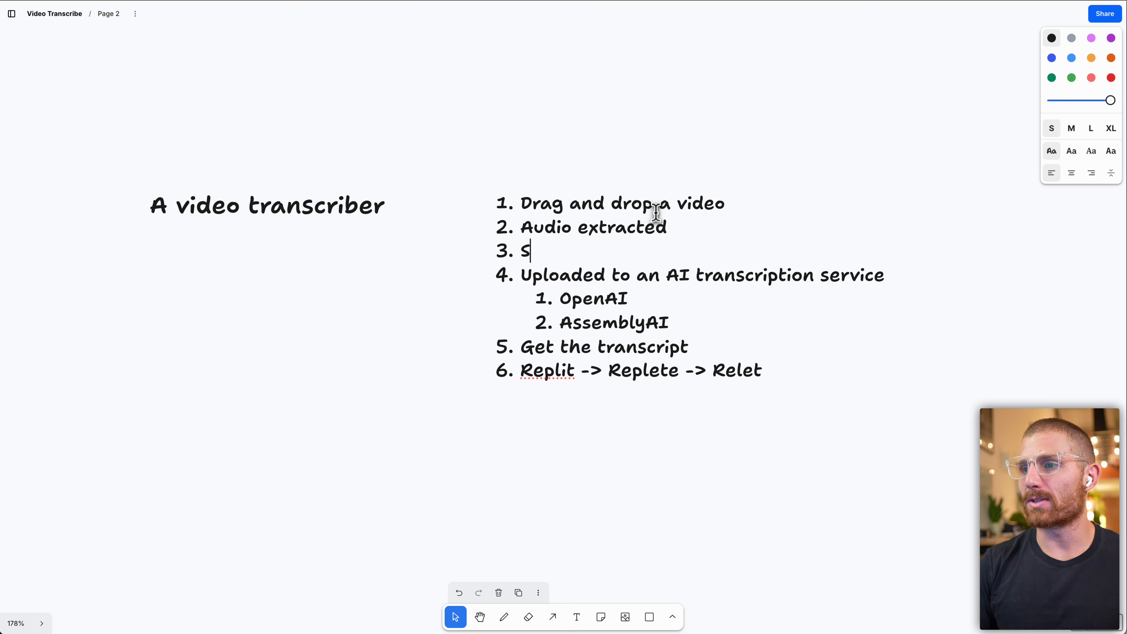
text(pecifiy keywwwwww)
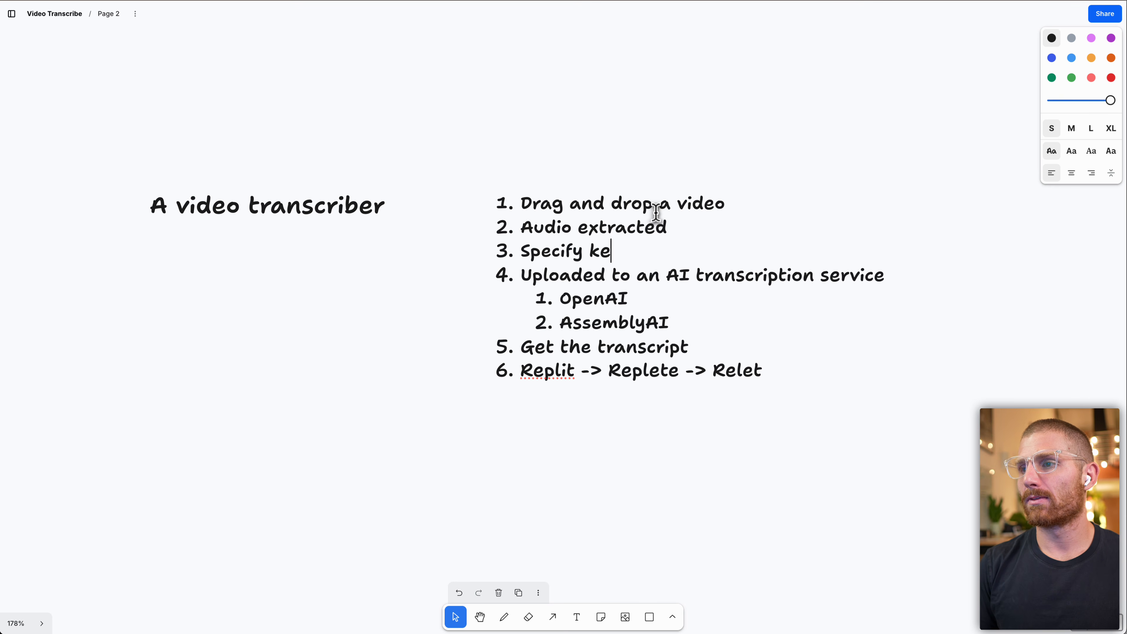
key(BackSpace)
key(BackSpace)
key(BackSpace)
key(BackSpace)
key(BackSpace)
text(ord)
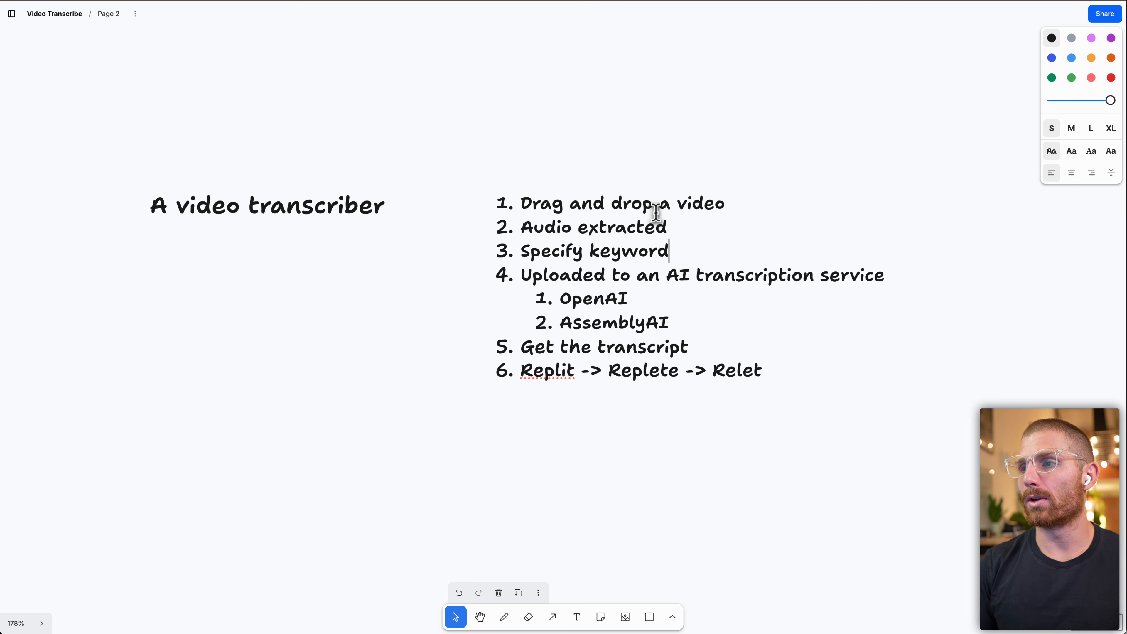
text(s (if api allows))
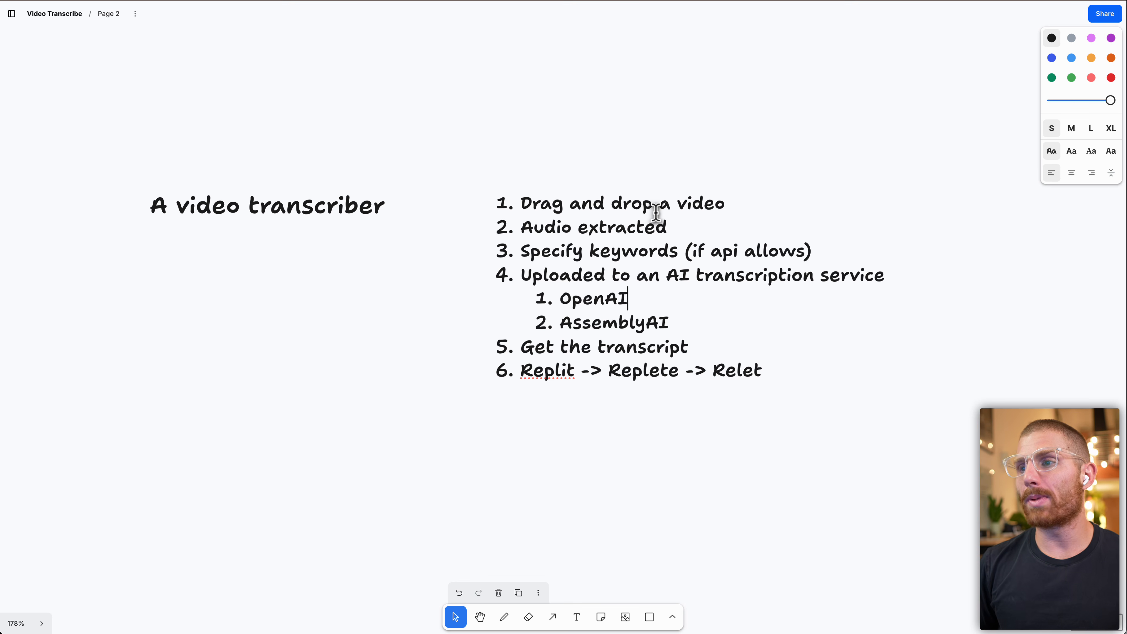
Insert item "There still might be errors" above the Replit line.
key(alt+shift+Left)
key(Down)
key(alt+shift+Right)
key(Down)
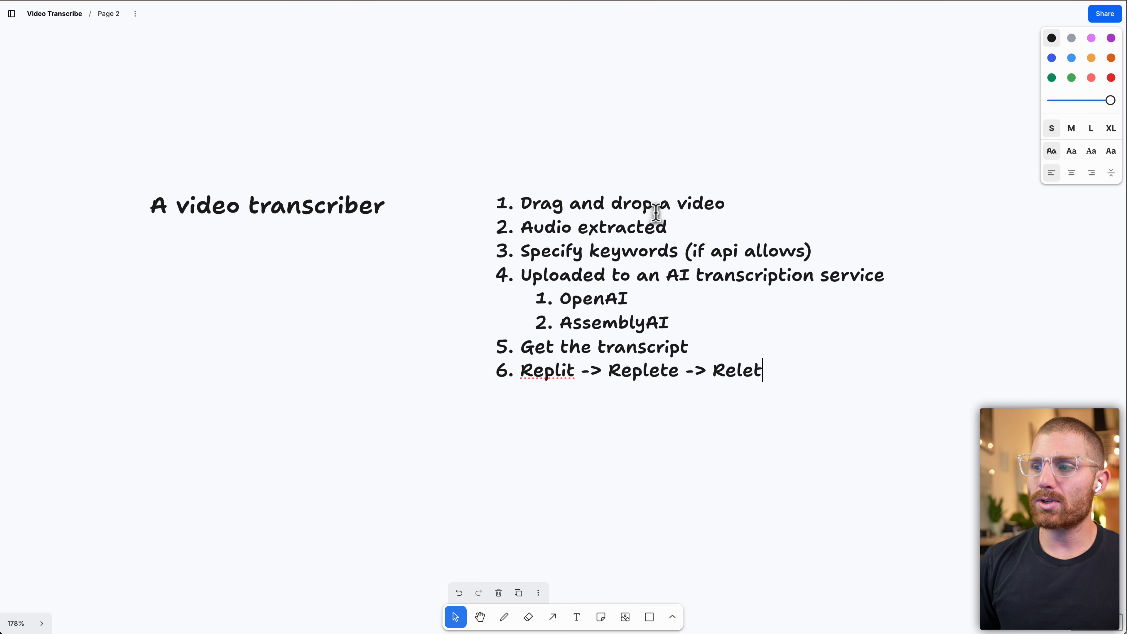
key(Return)
text(There st)
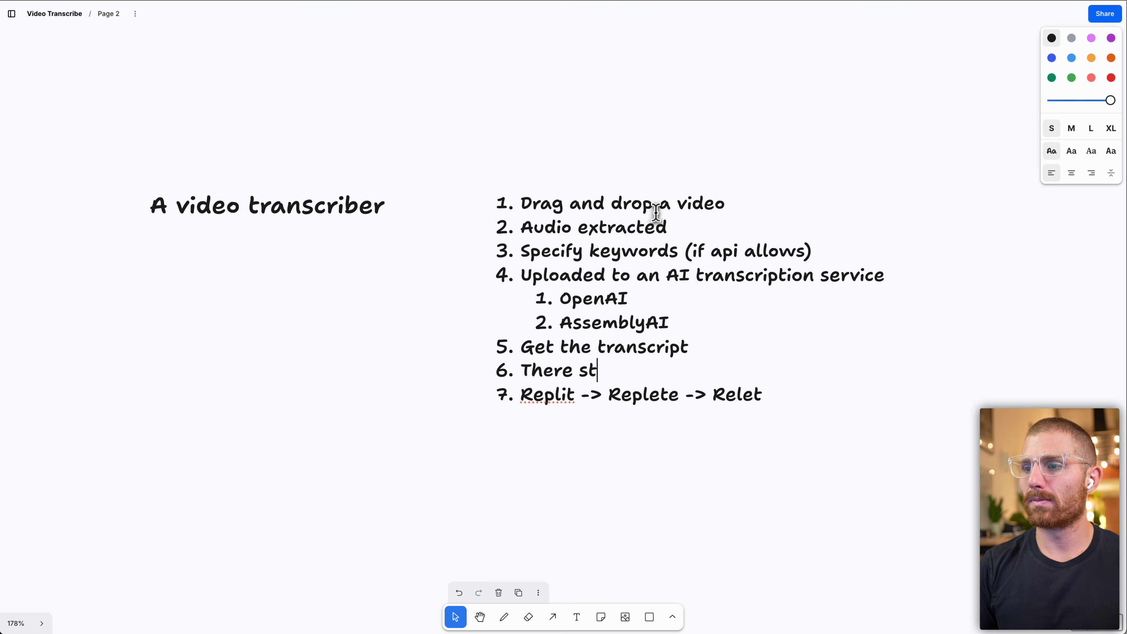
text(ill might be erros)
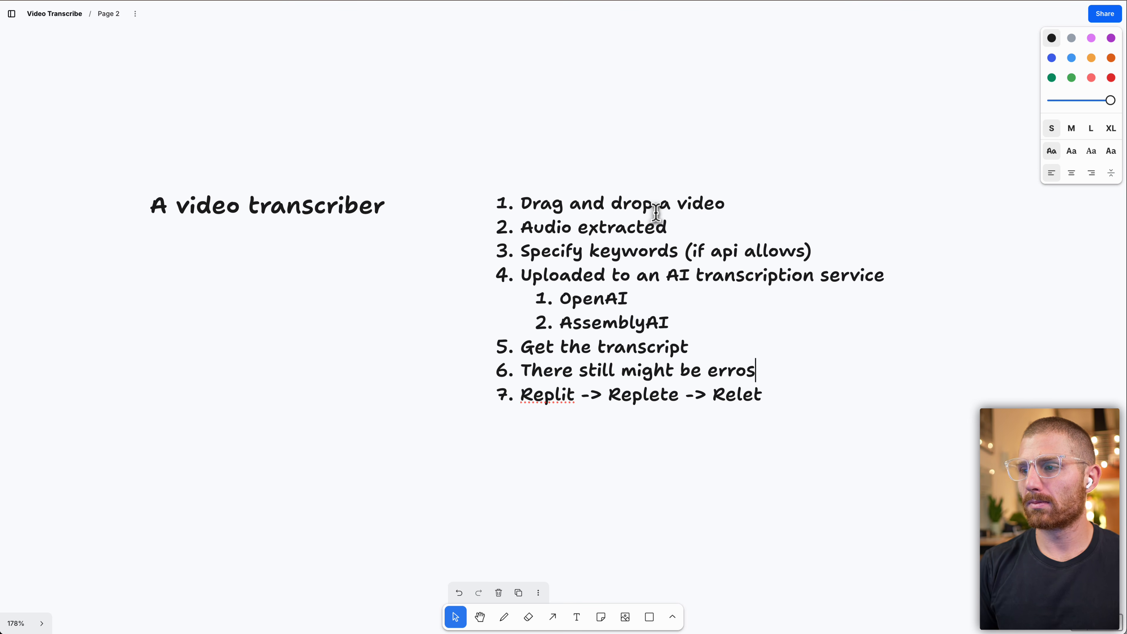
Indent the Replit line as a sub-item under the errors item, then start a new main-level item.
key(Down)
key(Home)
key(Tab)
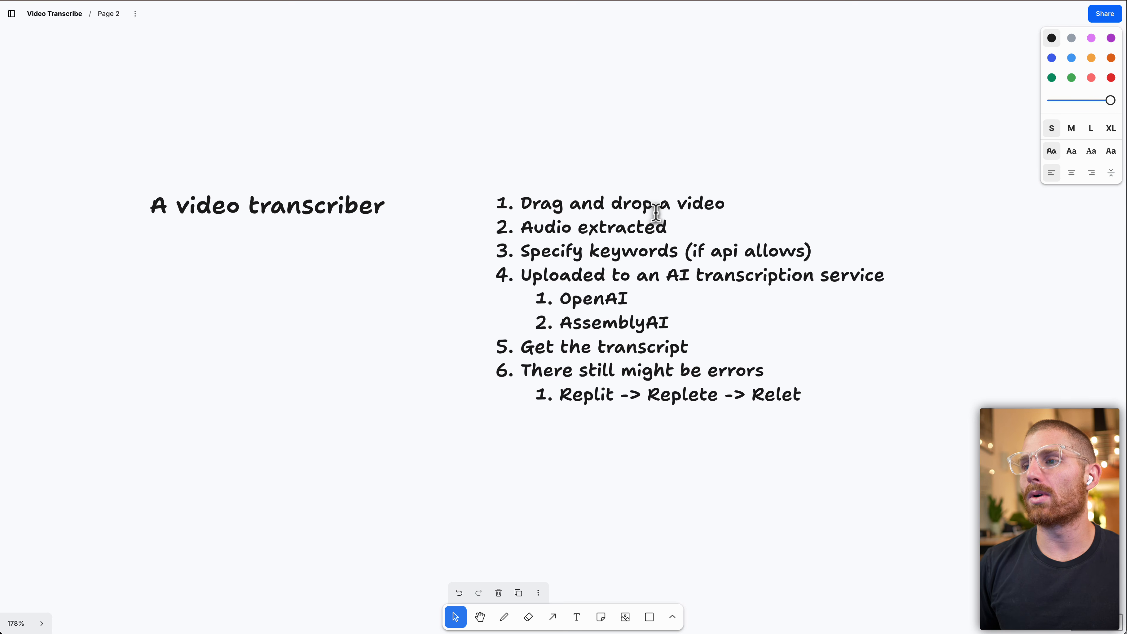
key(shift+Tab)
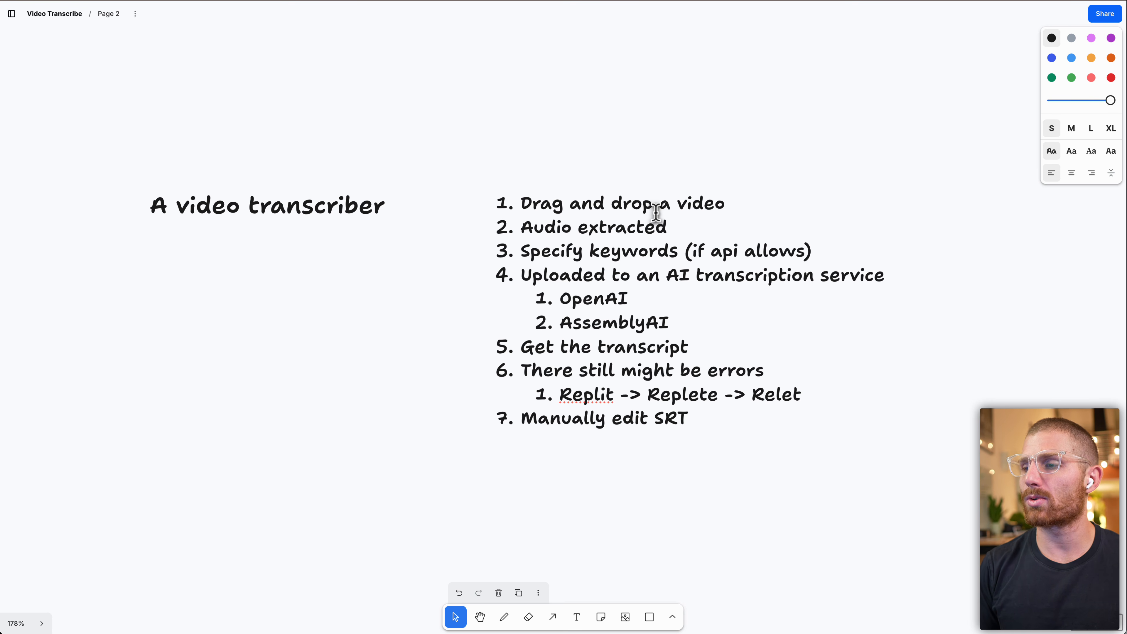
Write item 7 as "Manually edit SRT and download or correct with AI".
text(wnload or)
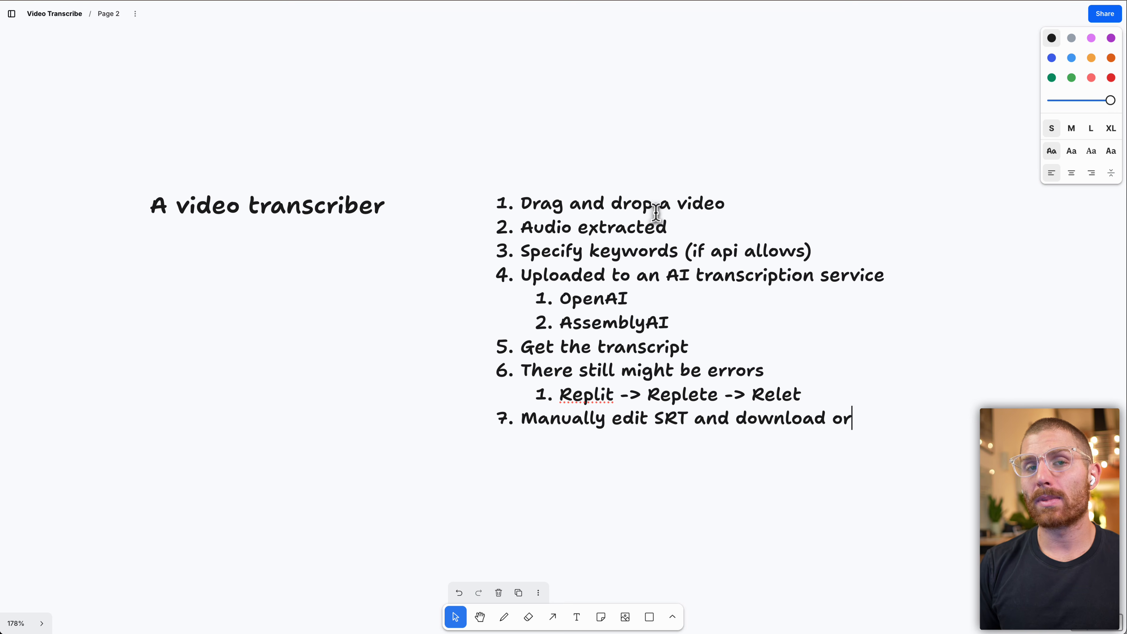
text( correc)
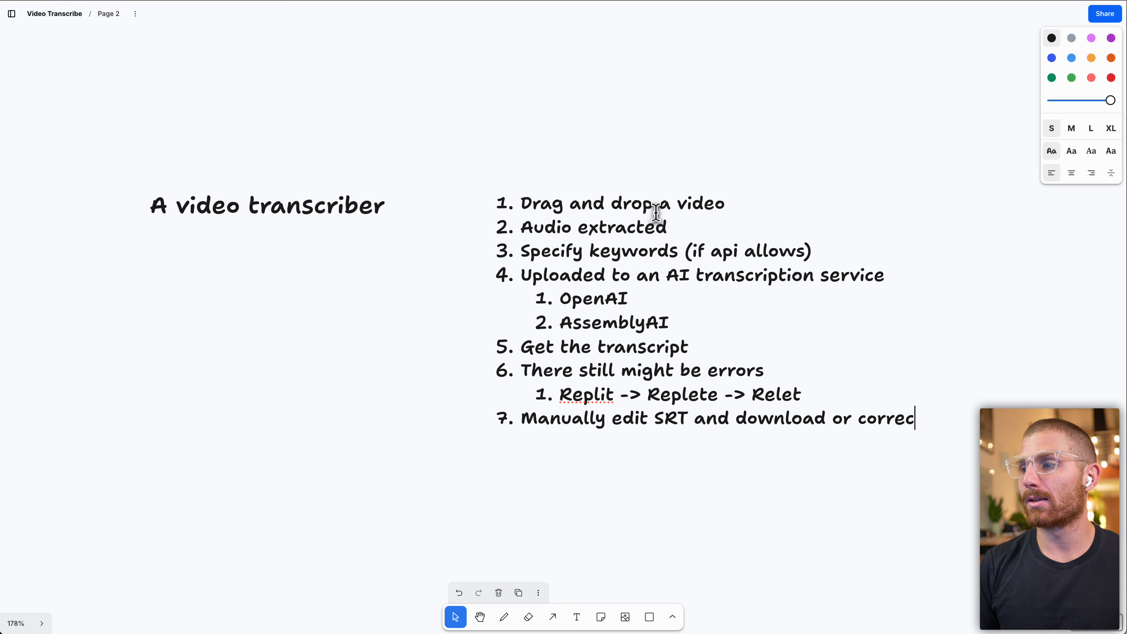
text(t with AI)
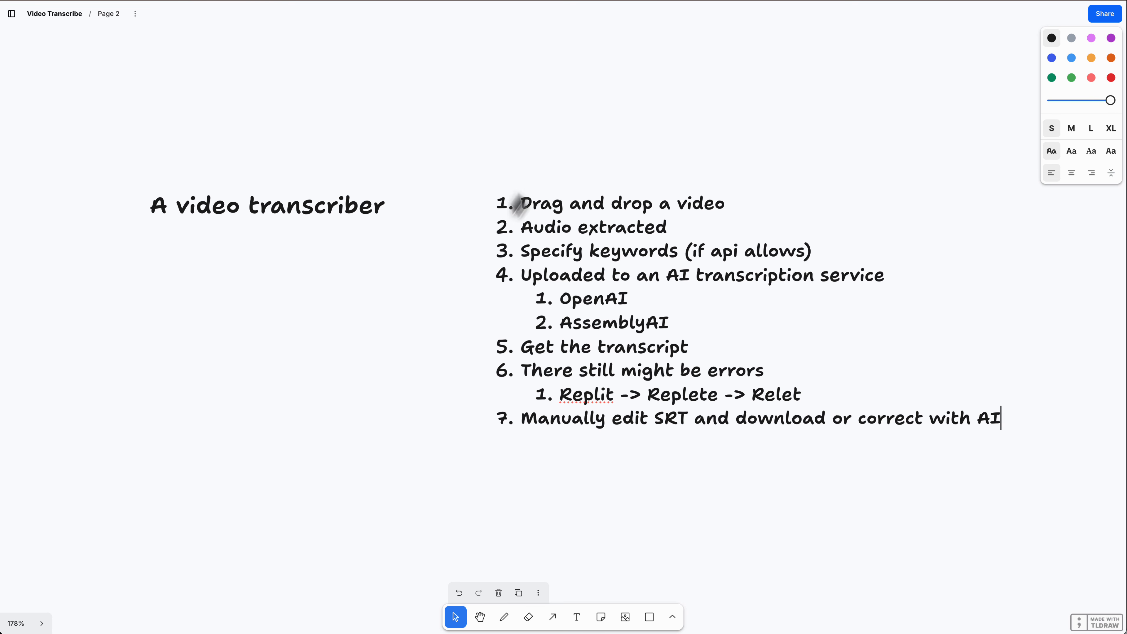
Create an orange sticky note labelled "Client" on empty canvas.
click(513, 615)
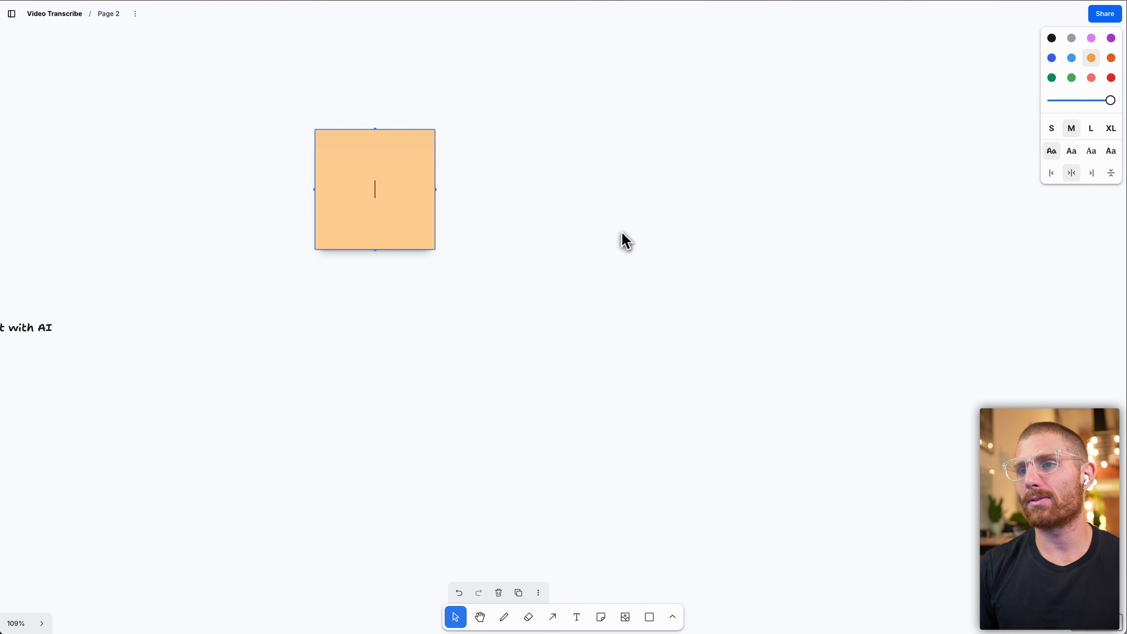
text(Client)
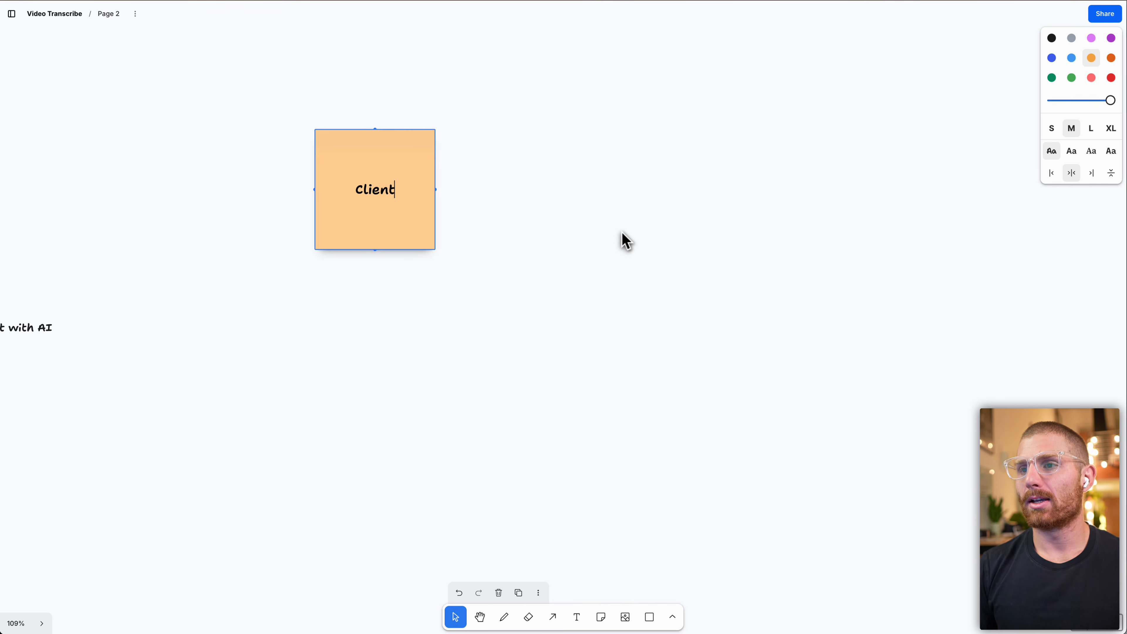
Copy the Client note to just below it and relabel the copy "Server".
click(739, 236)
drag(402, 227, 395, 370)
double_click(393, 366)
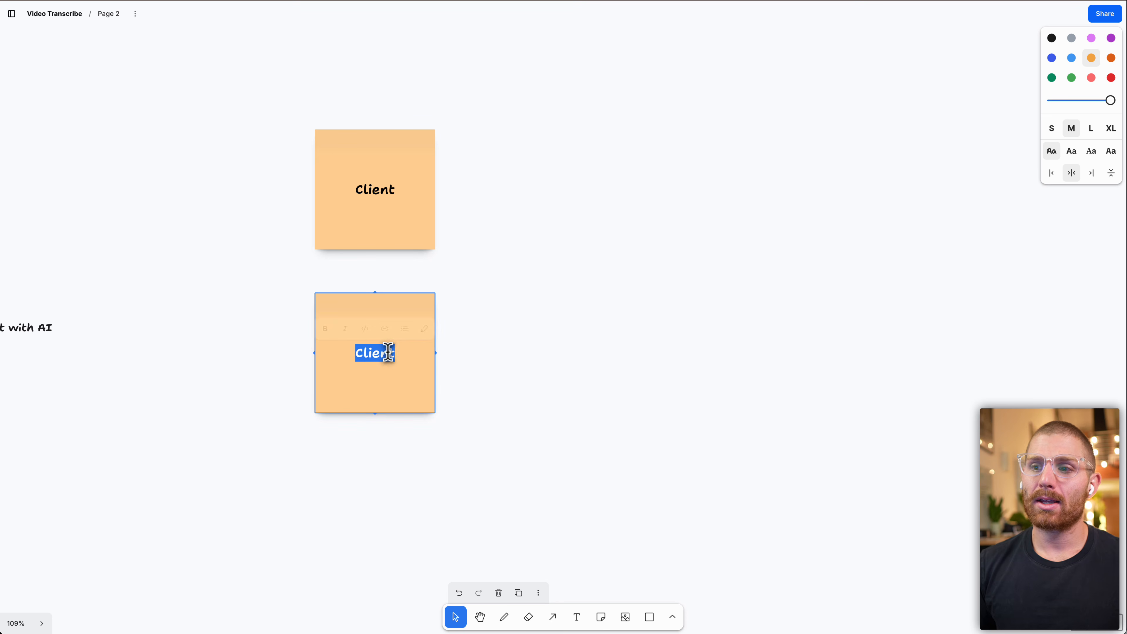
text(Server)
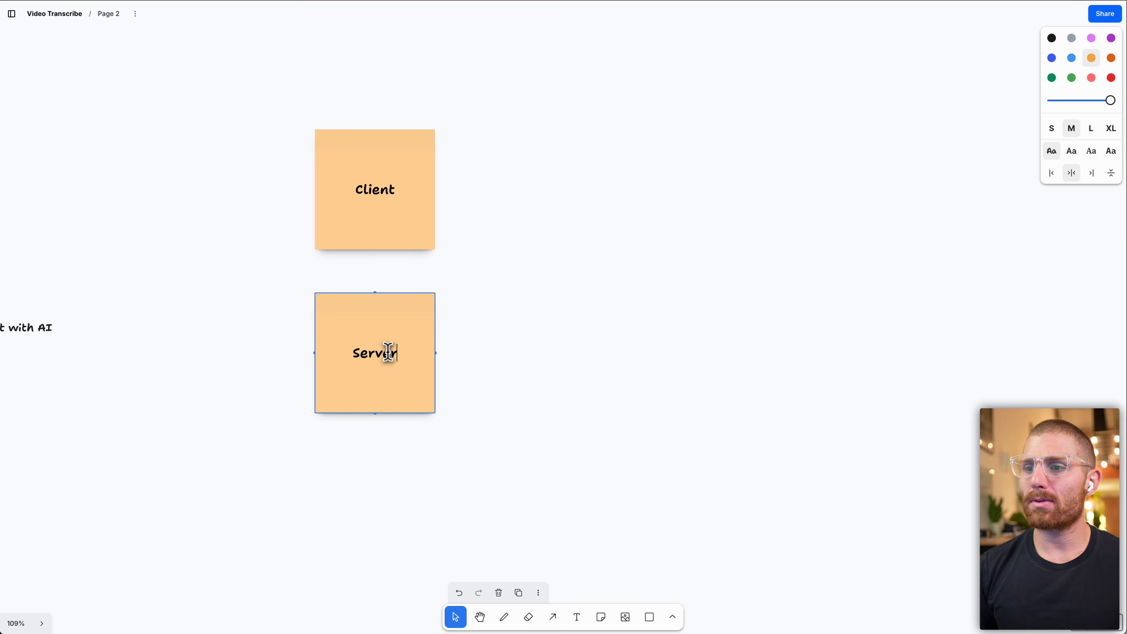
click(534, 489)
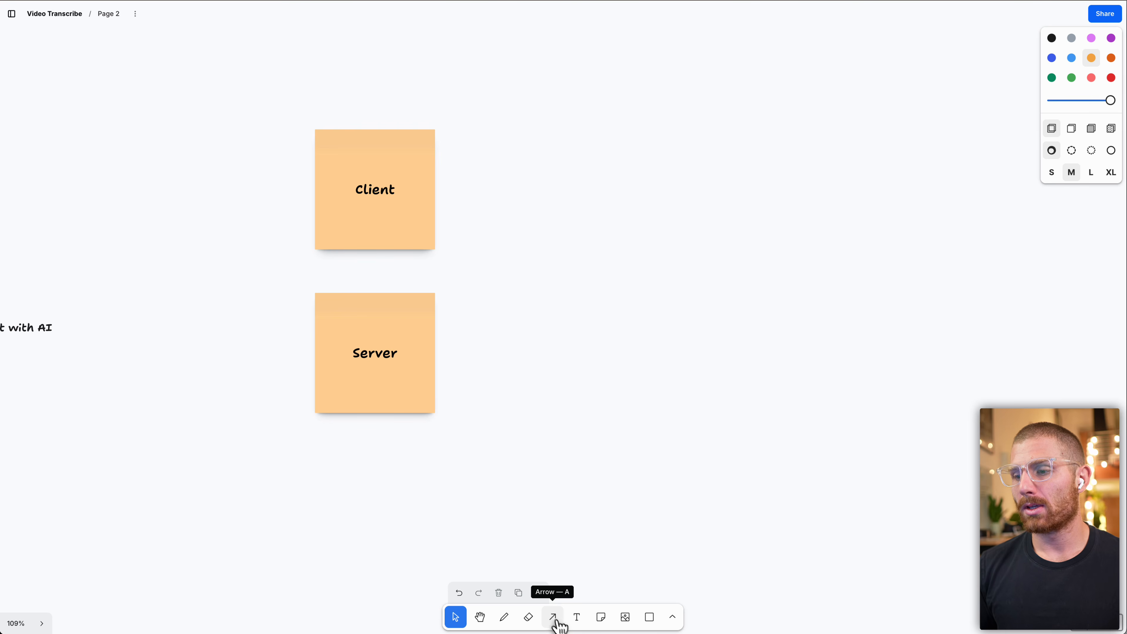
click(552, 617)
drag(363, 260, 365, 287)
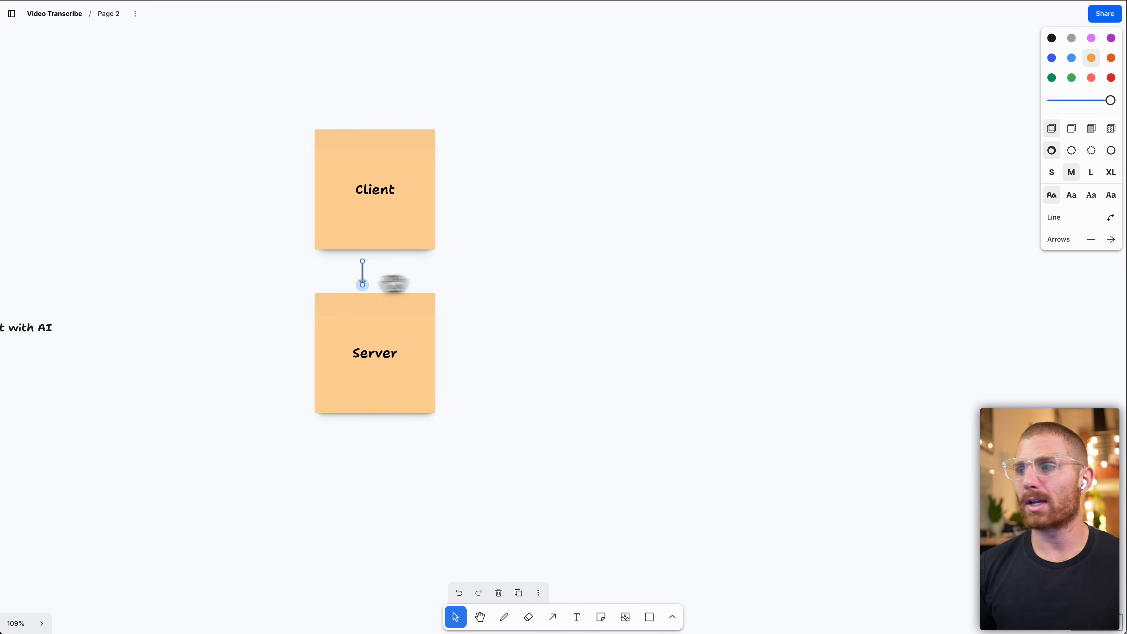
key(super+z)
Draw black freehand arrows pointing both ways between the Client and Server notes.
click(1052, 39)
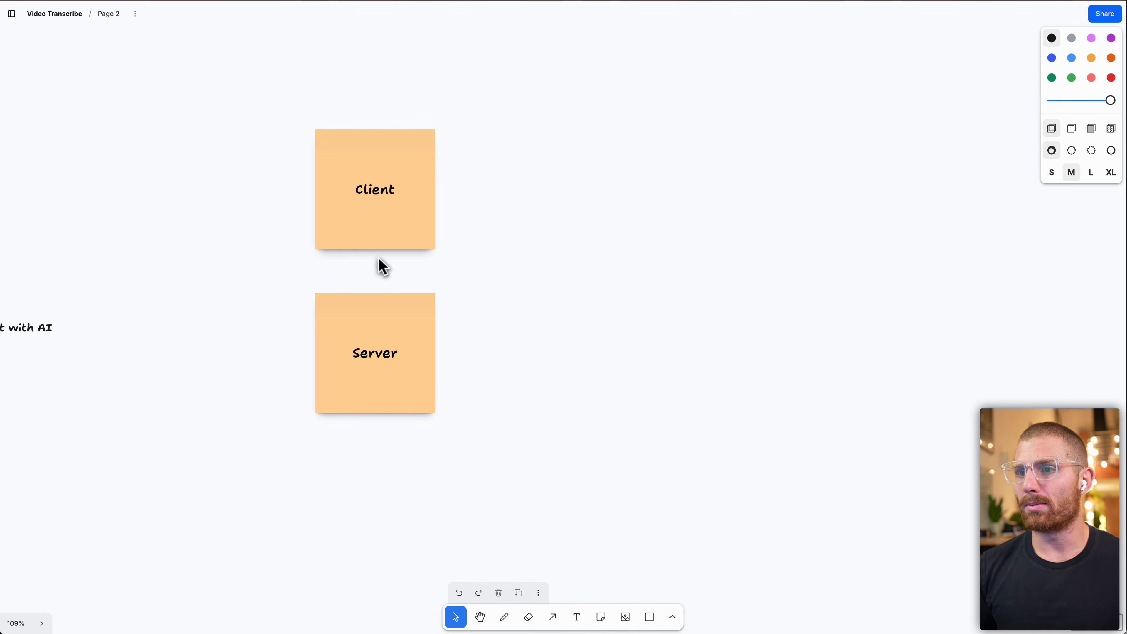
click(552, 616)
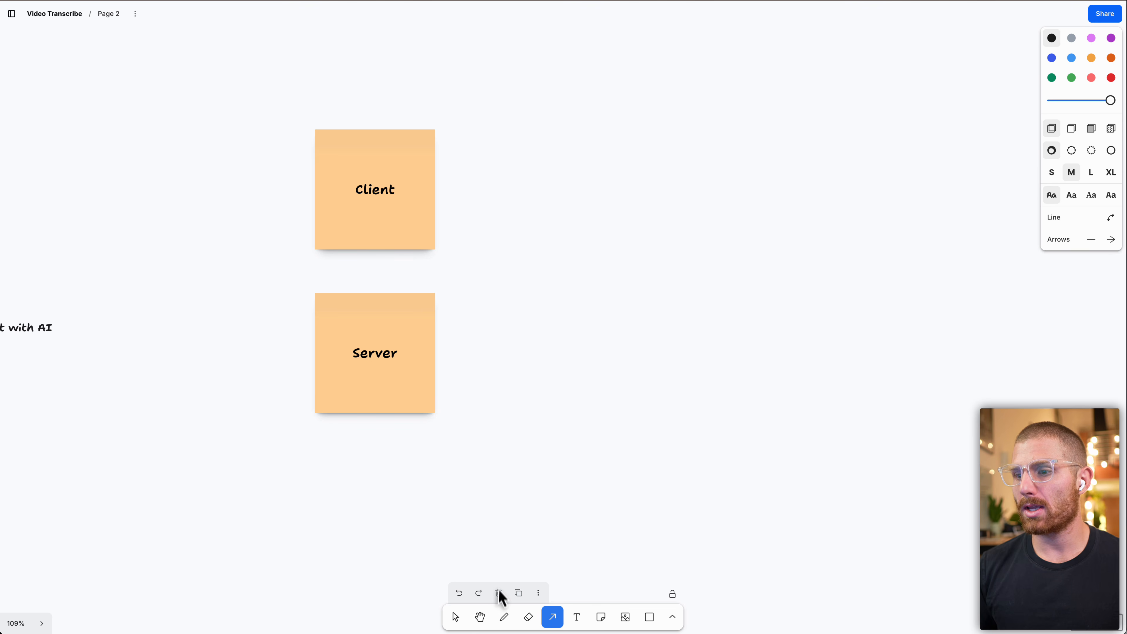
click(504, 617)
mouse_move(367, 258)
mouse_down()
mouse_move(365, 289)
mouse_move(382, 264)
mouse_up()
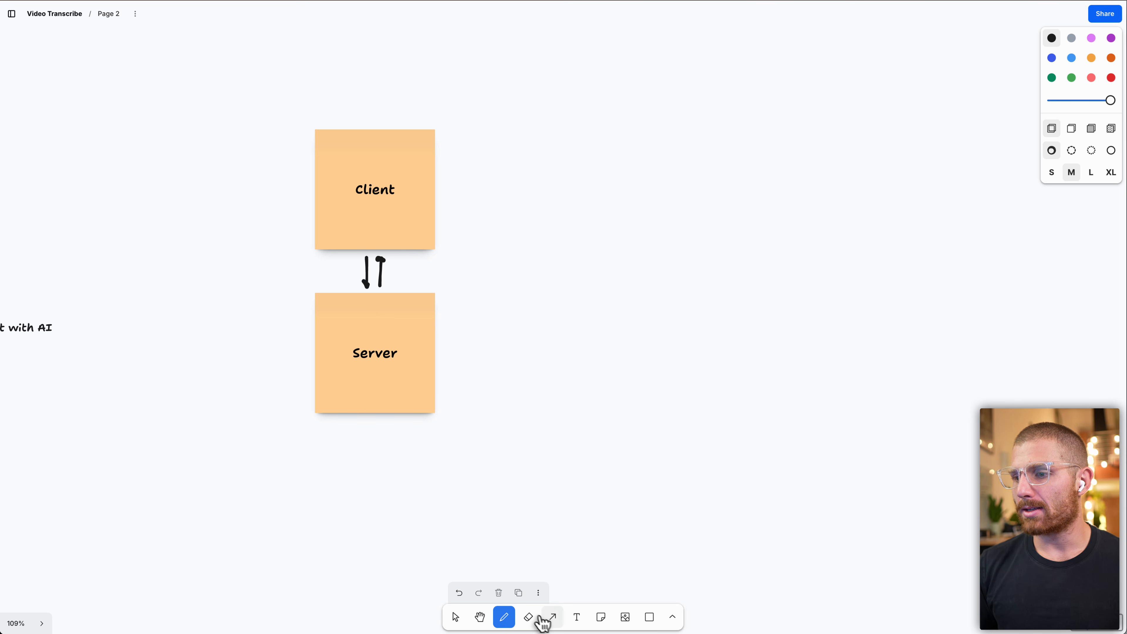
Add red text "drag our file" and place it beside the Client note.
click(579, 618)
click(1110, 78)
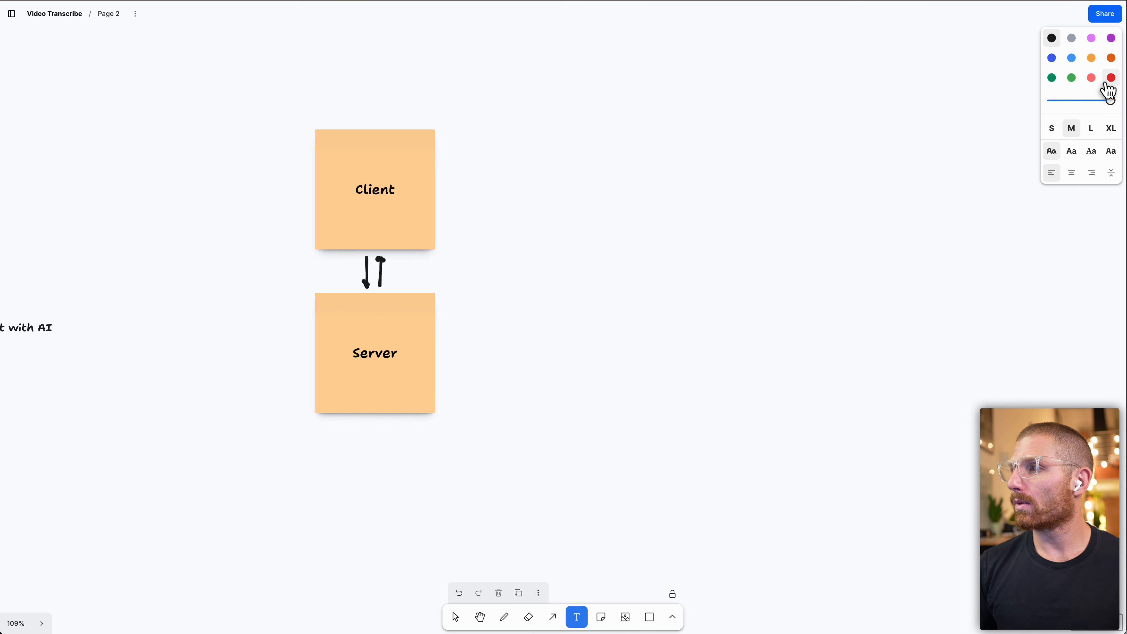
click(485, 143)
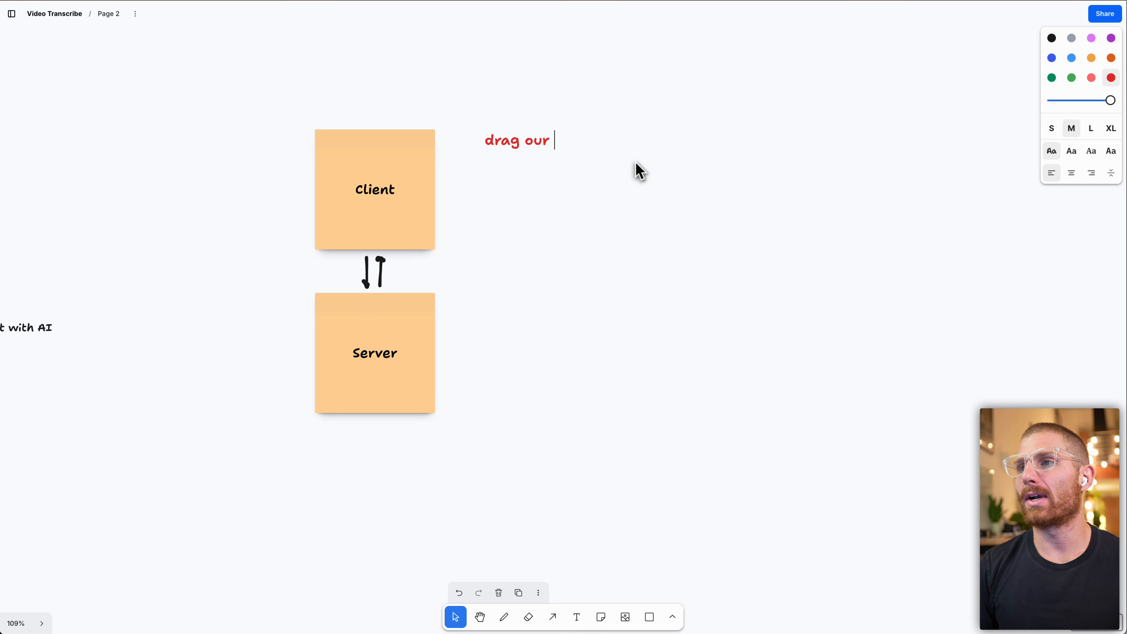
key(Escape)
drag(506, 146, 479, 184)
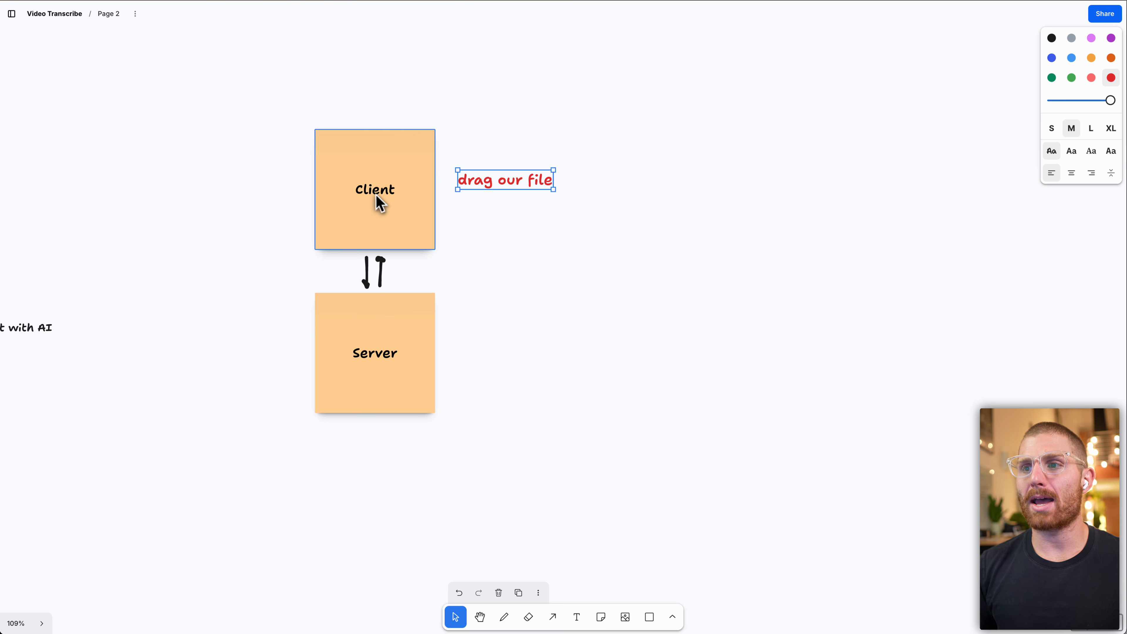
Add red text "transcript" to the right of the "drag our file" label.
click(577, 617)
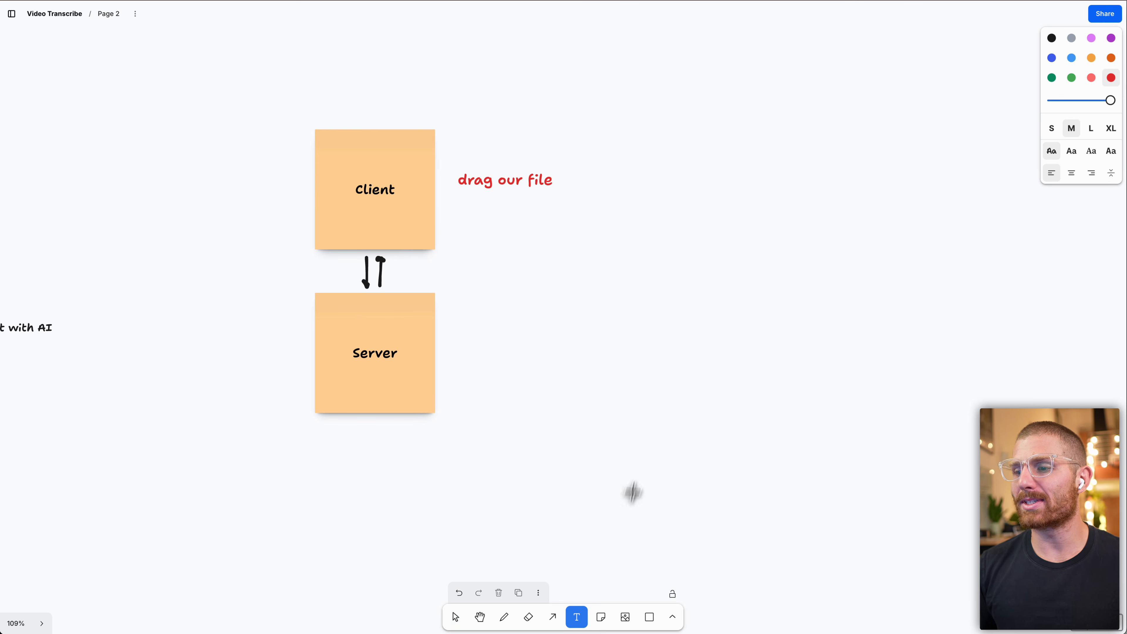
click(635, 193)
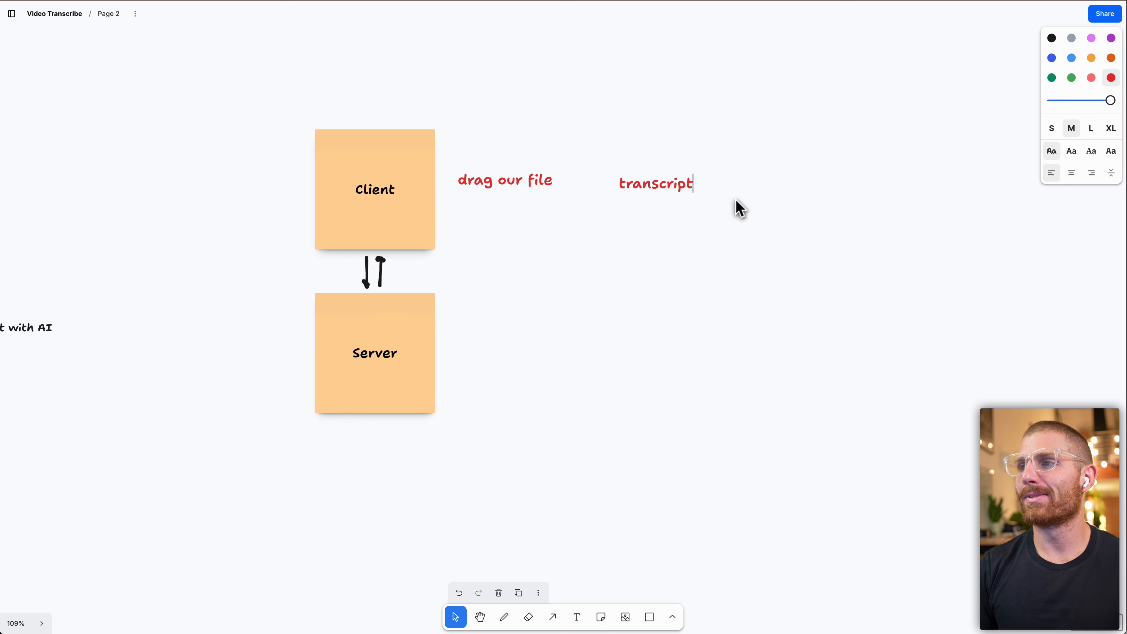
Move the red "transcript" label to the left side of the Client note.
key(Escape)
drag(660, 189, 240, 184)
click(543, 254)
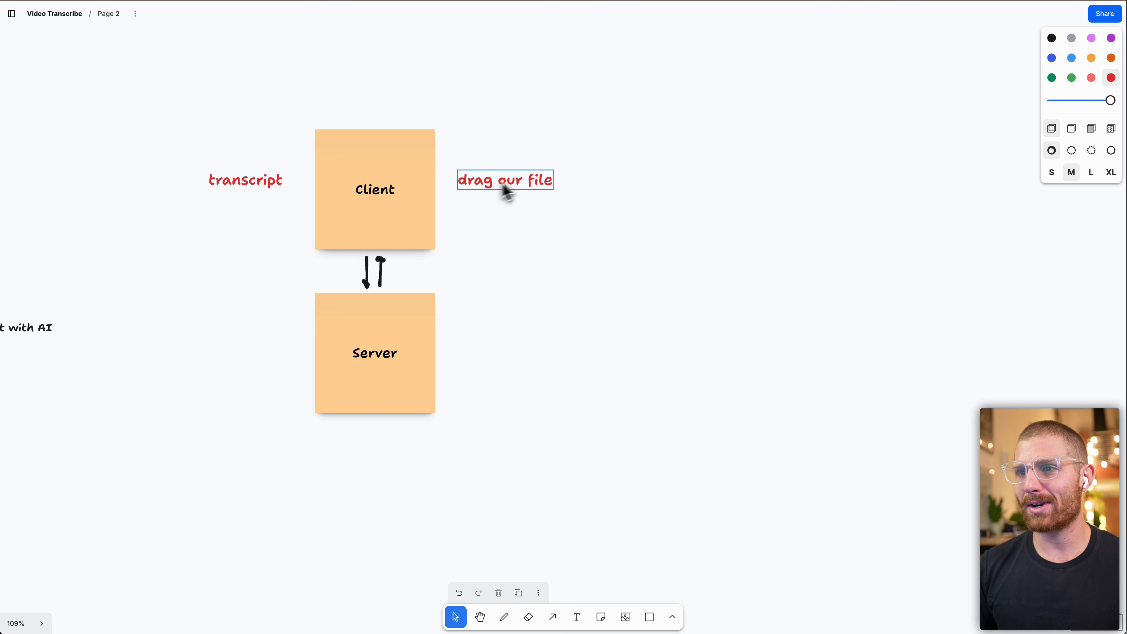
Draw red freehand arrows from the Client note down to Server and from Server back up to Client.
click(554, 619)
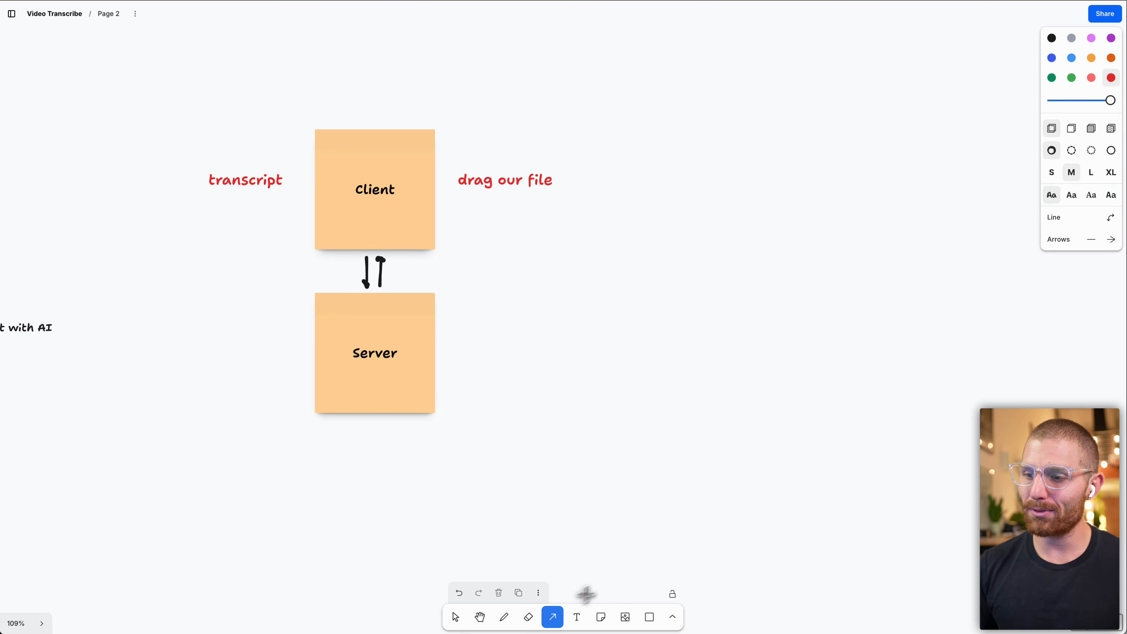
click(509, 622)
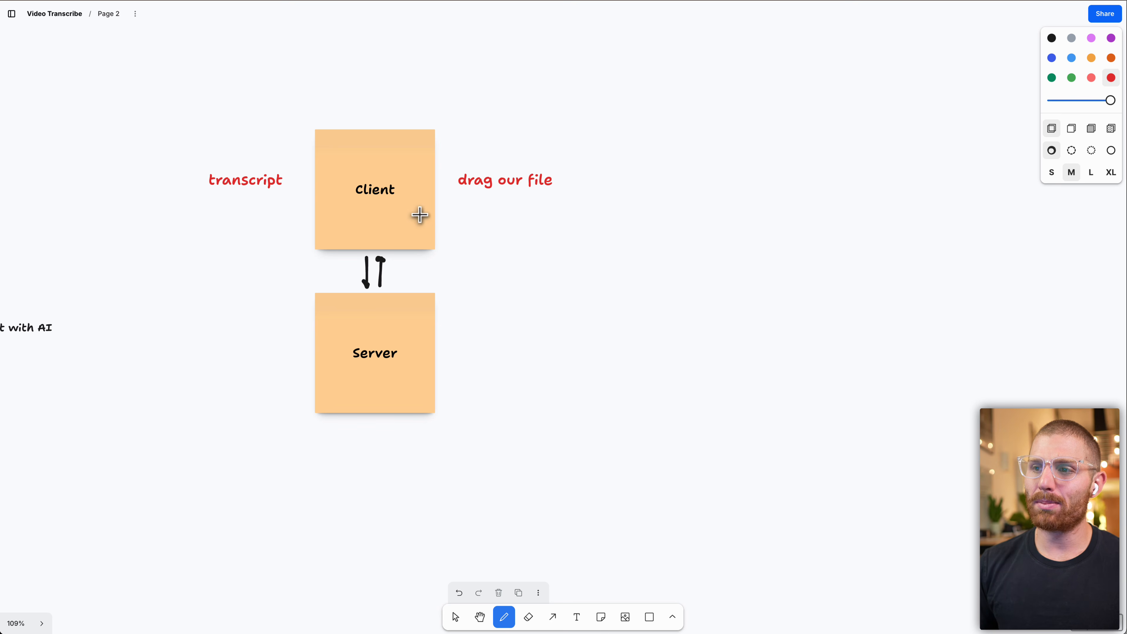
drag(419, 215, 415, 307)
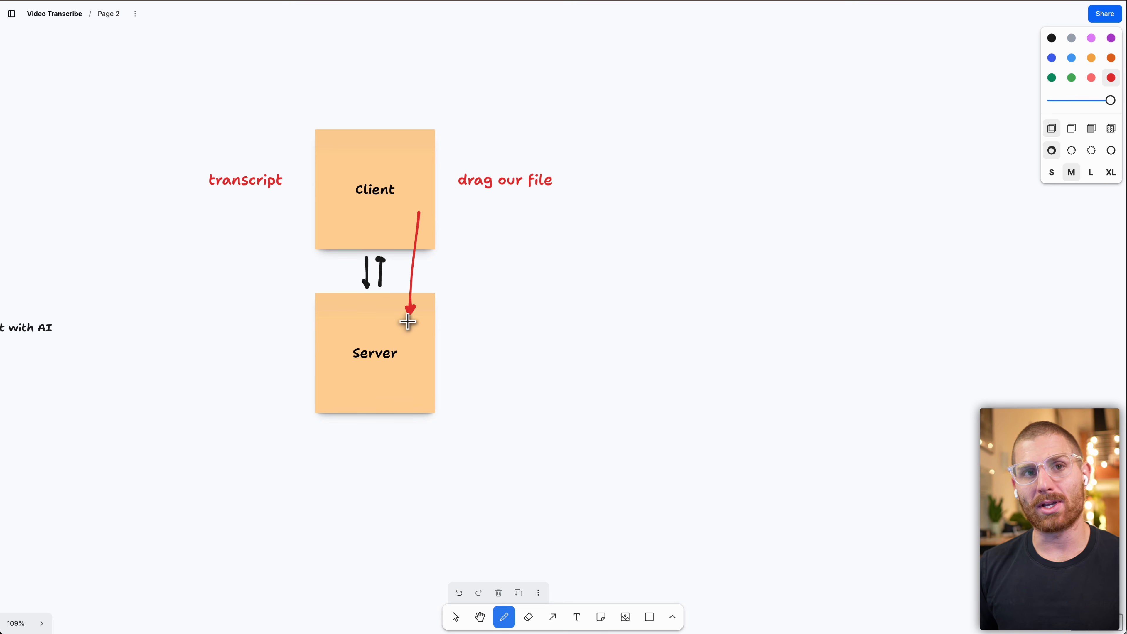
drag(329, 305, 333, 227)
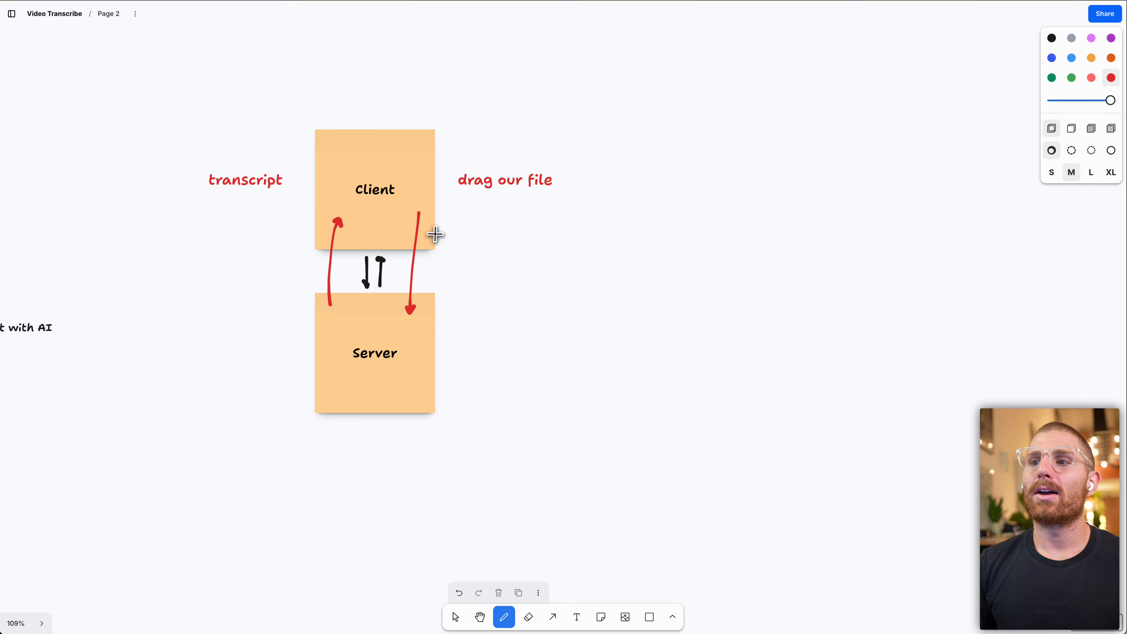
Add red text "6gb" below the "drag our file" label and nudge it upward.
click(576, 619)
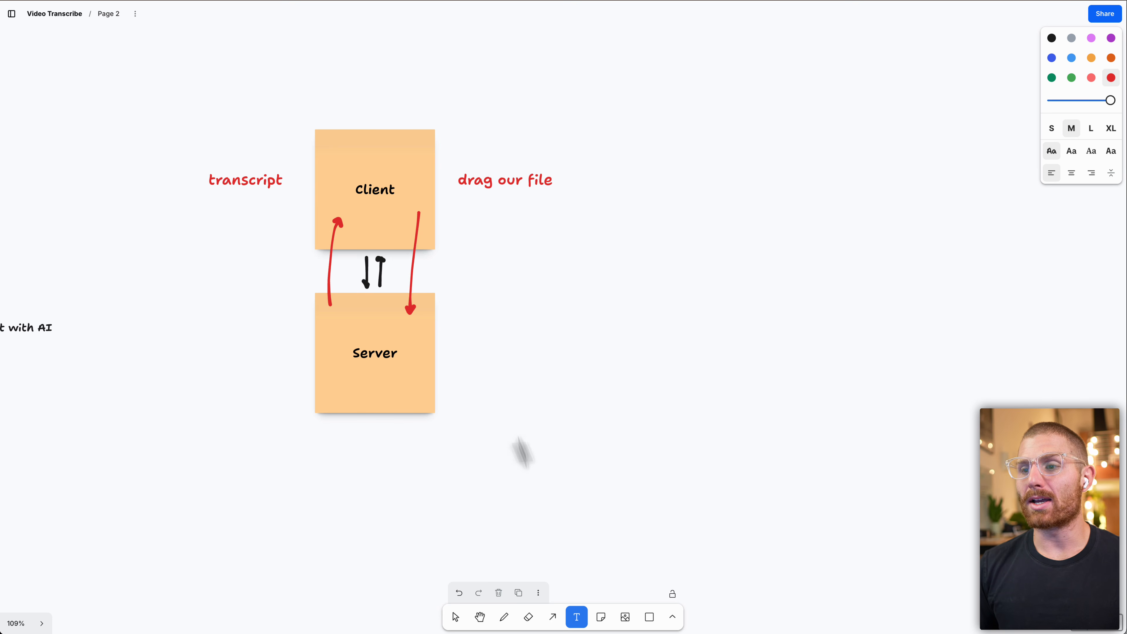
click(457, 245)
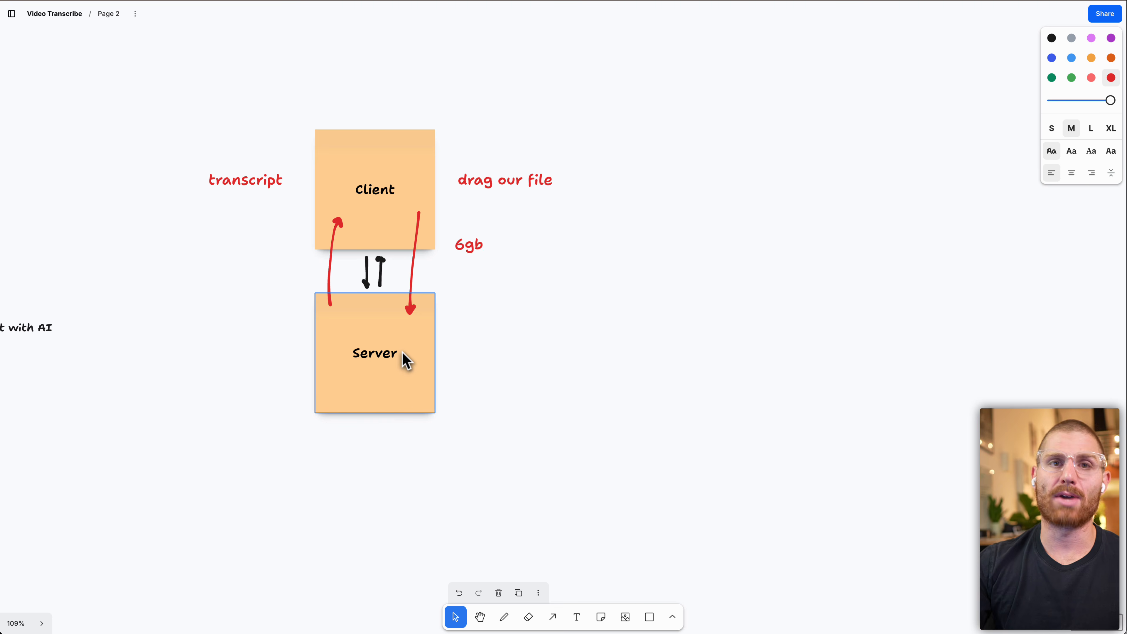
drag(476, 247, 477, 220)
click(516, 302)
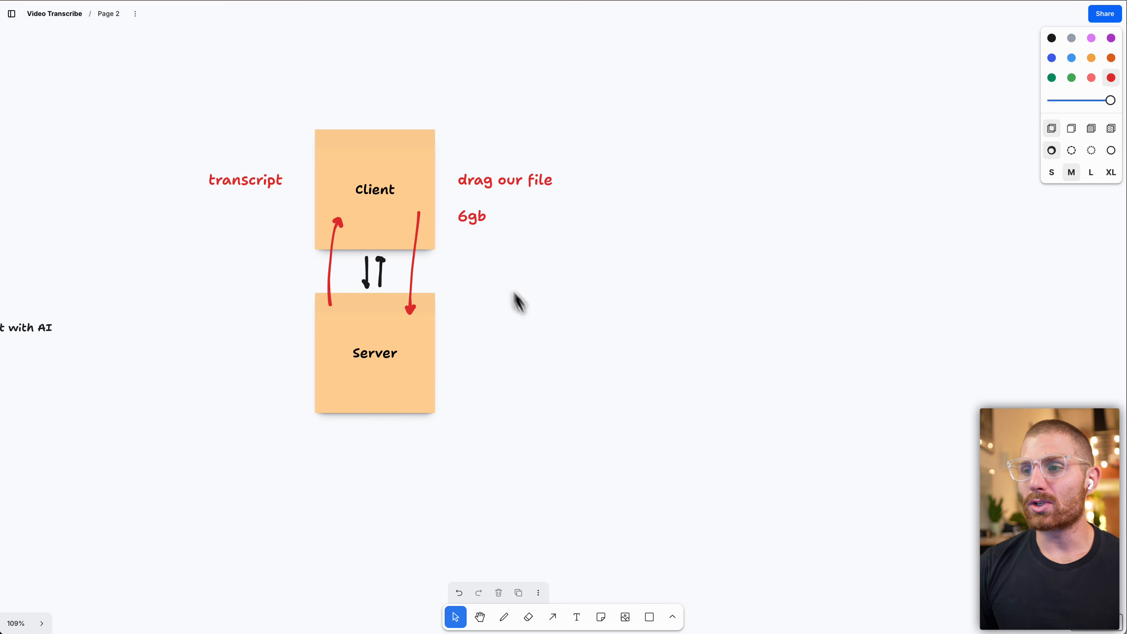
Replace the "6gb" text with "decode / rip the audio".
double_click(466, 218)
text(decode / rip the audio)
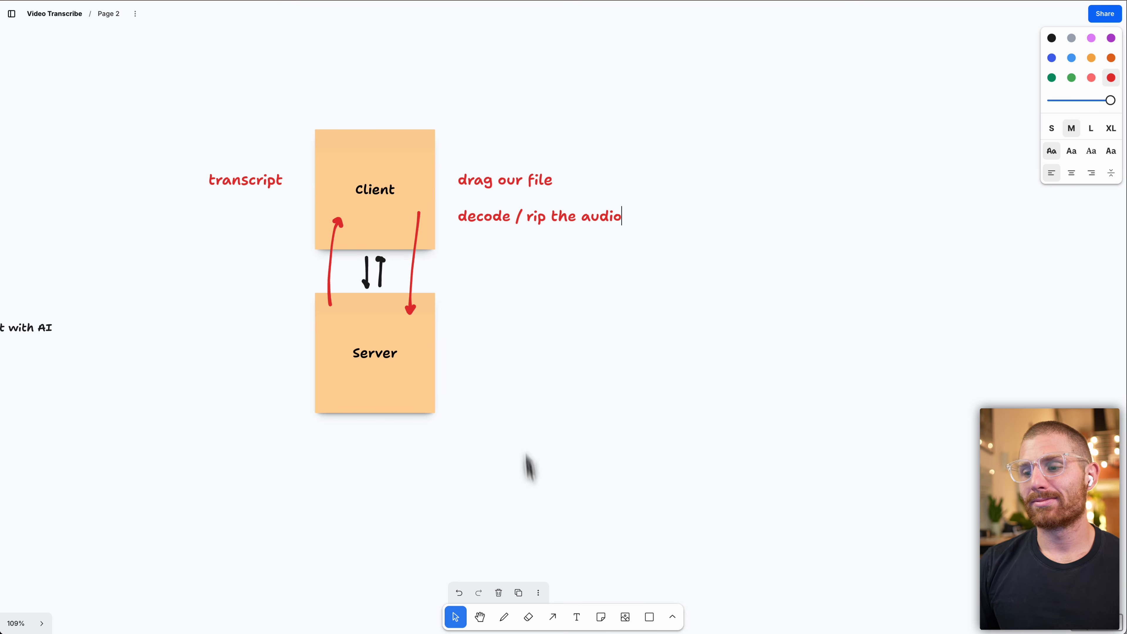
Erase the red downward arrow running from the Client note to the Server note.
click(529, 626)
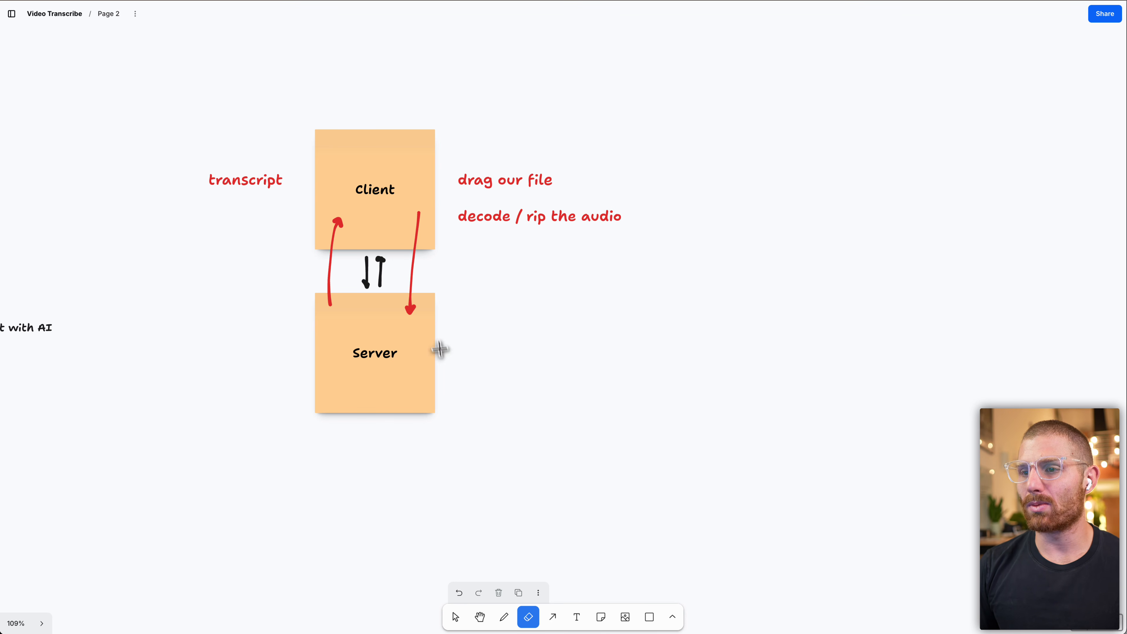
click(410, 309)
key(super+z)
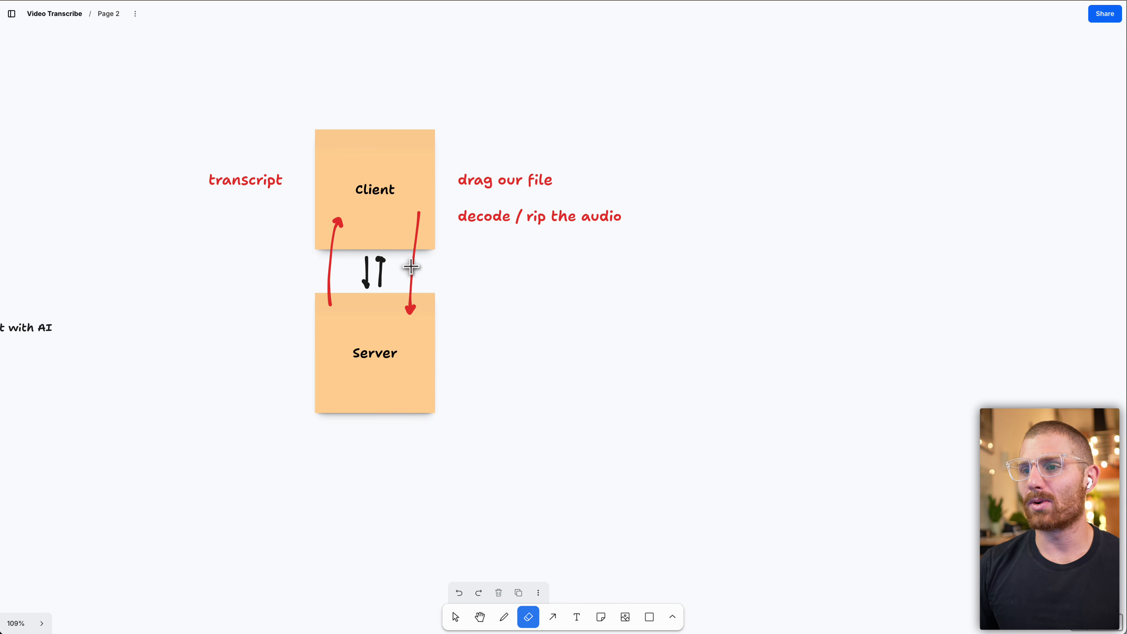
click(413, 267)
click(456, 618)
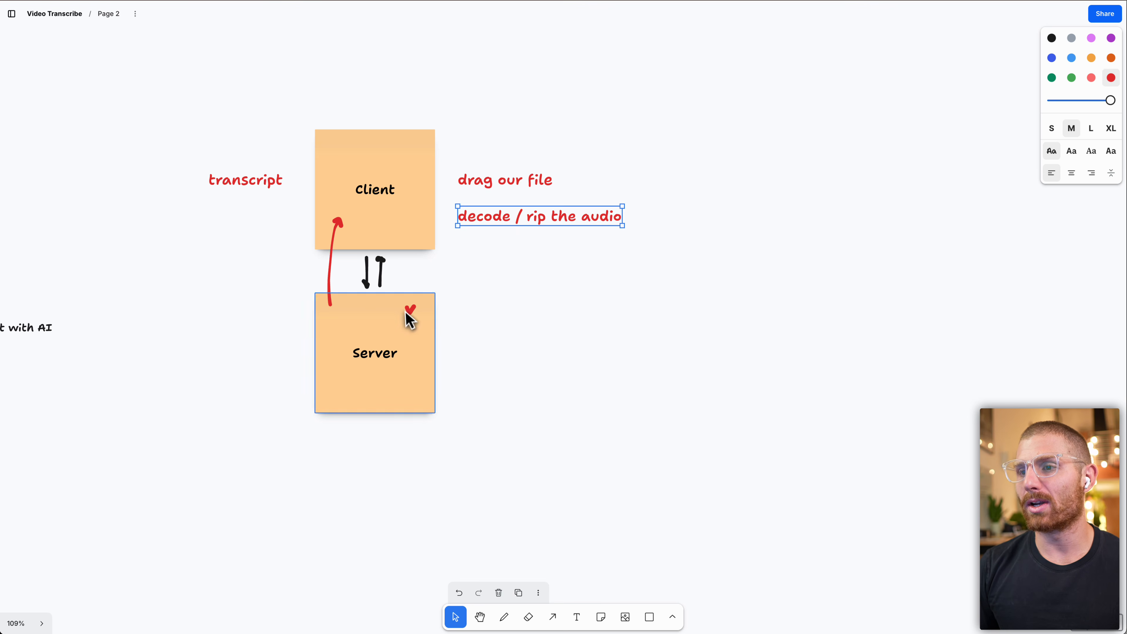
drag(410, 311, 489, 295)
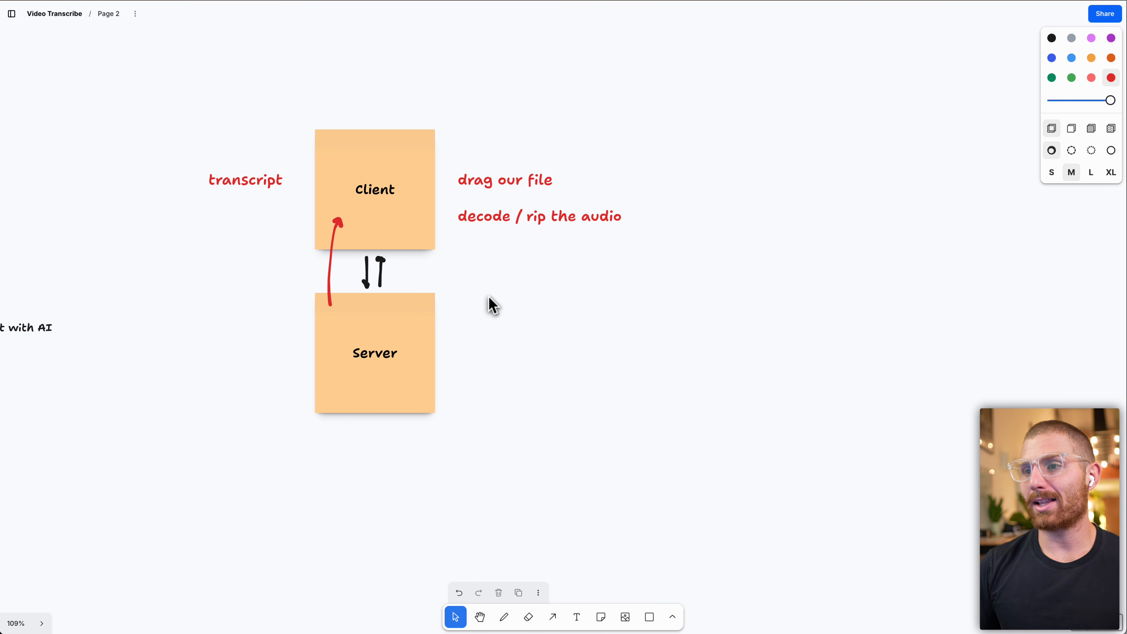
Nudge the "decode / rip the audio" text up and add a second line "ffmpeg is the GOAT" beneath it.
click(485, 213)
drag(498, 213, 497, 207)
click(495, 206)
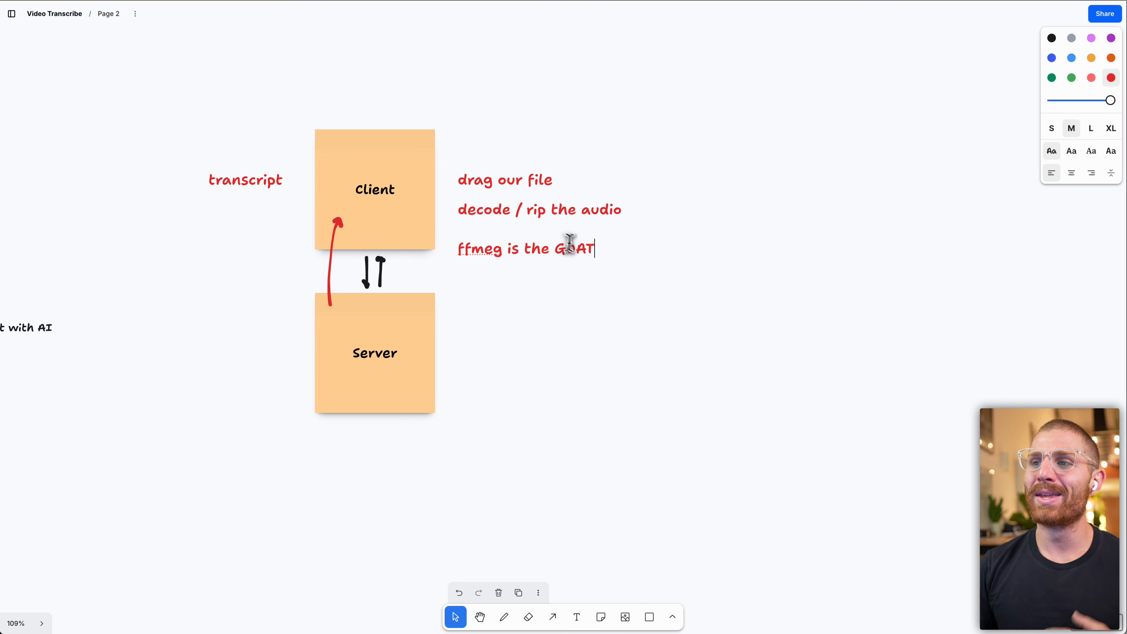
key(Escape)
drag(574, 236, 571, 231)
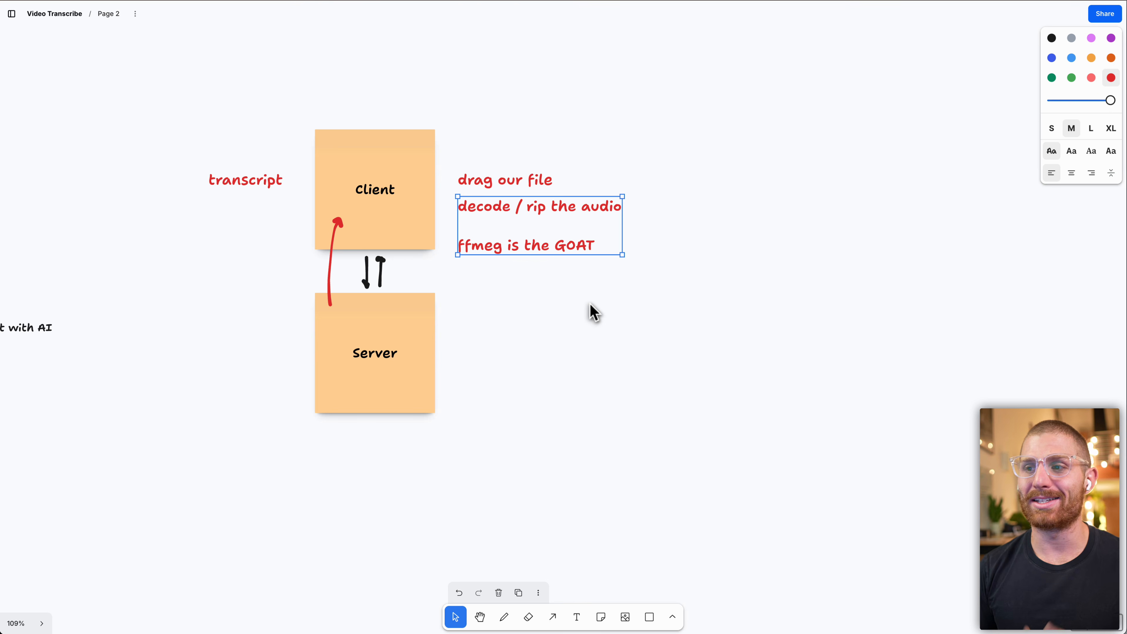
Correct the misspelled word in that line to "ffmpeg".
double_click(488, 244)
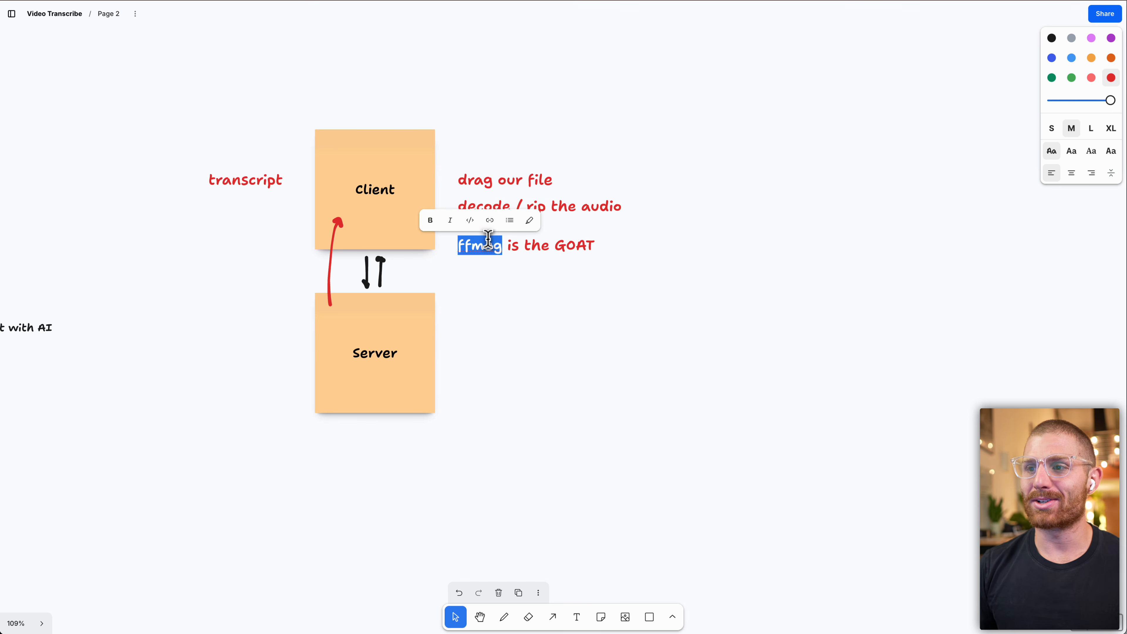
text(ffmpeg)
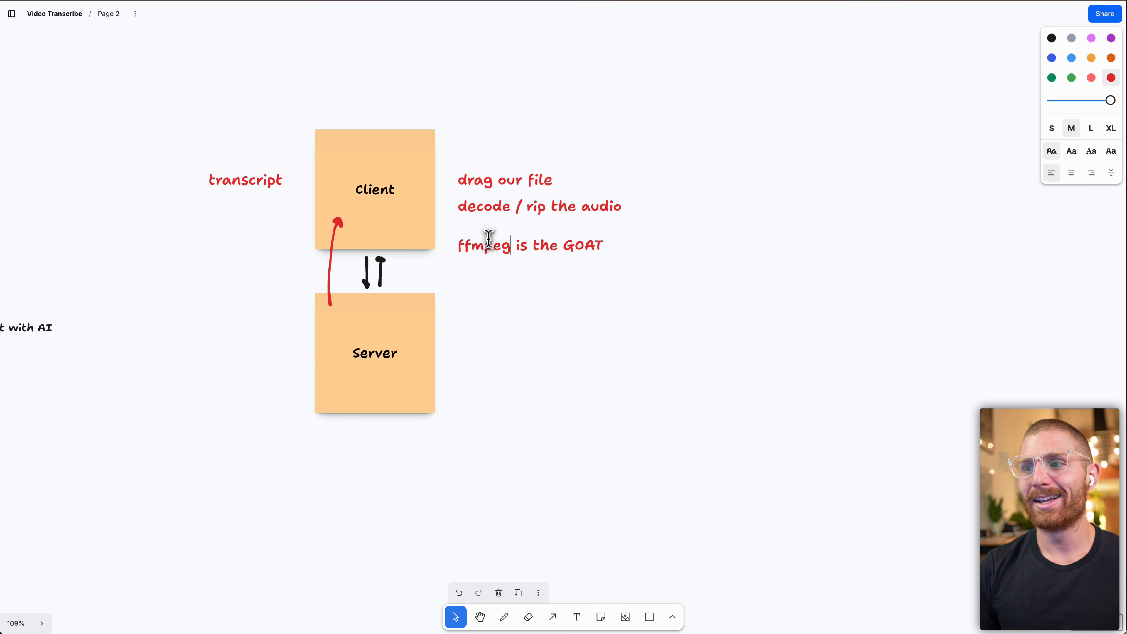
click(499, 338)
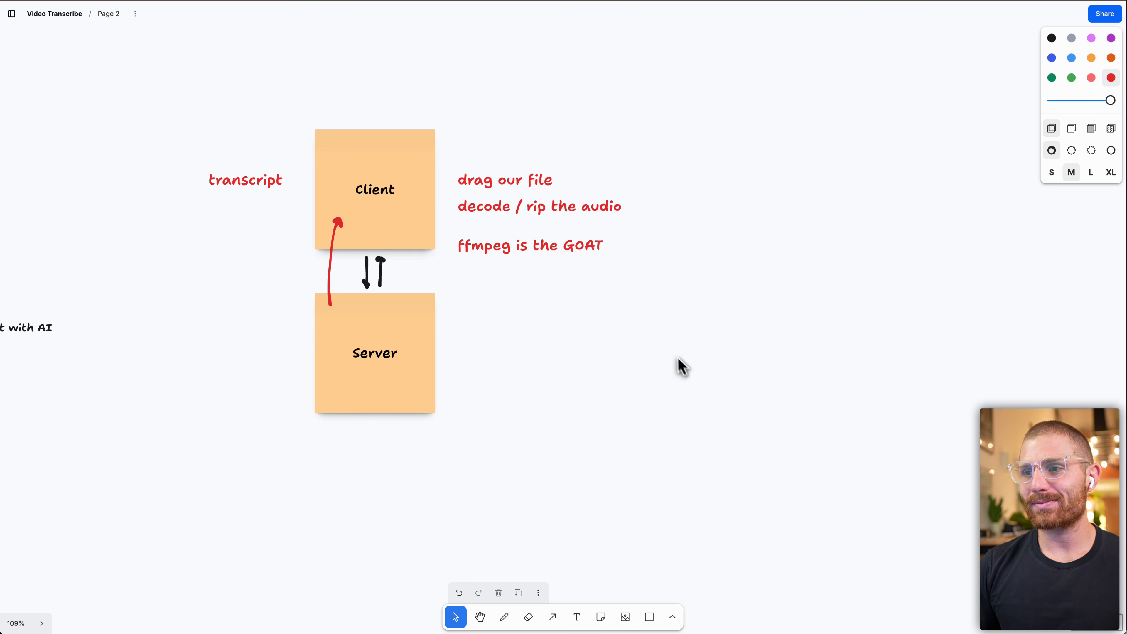
Draw a red curved arrow from the ffmpeg line down to the Server note and label it "~20mb".
click(504, 616)
mouse_move(478, 268)
mouse_down()
mouse_move(481, 295)
mouse_move(453, 336)
mouse_up()
click(576, 616)
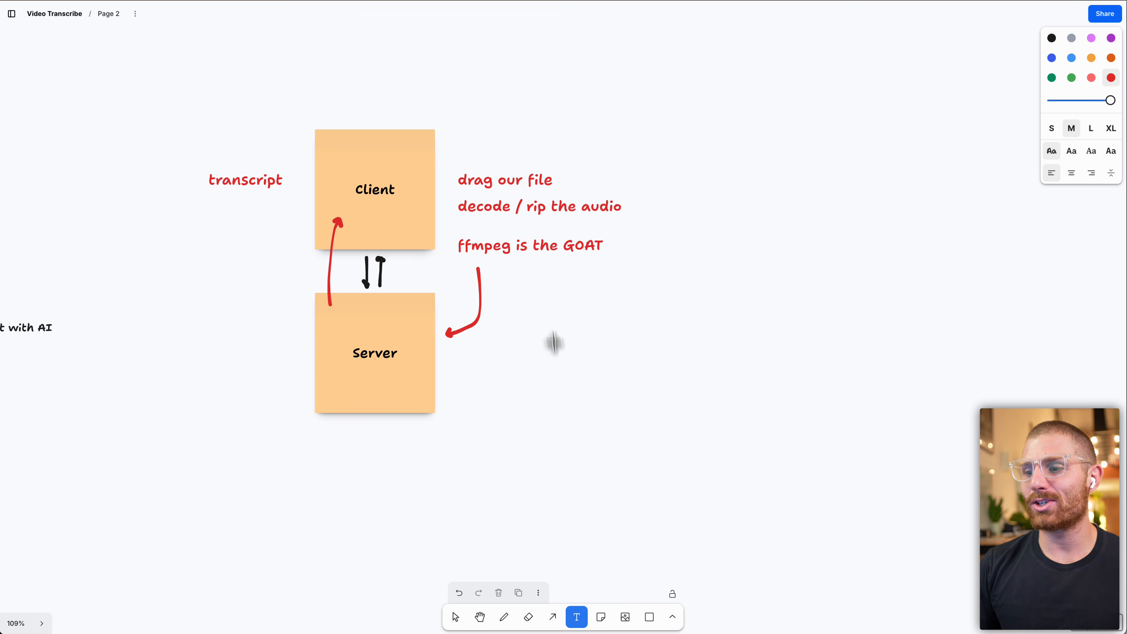
click(494, 304)
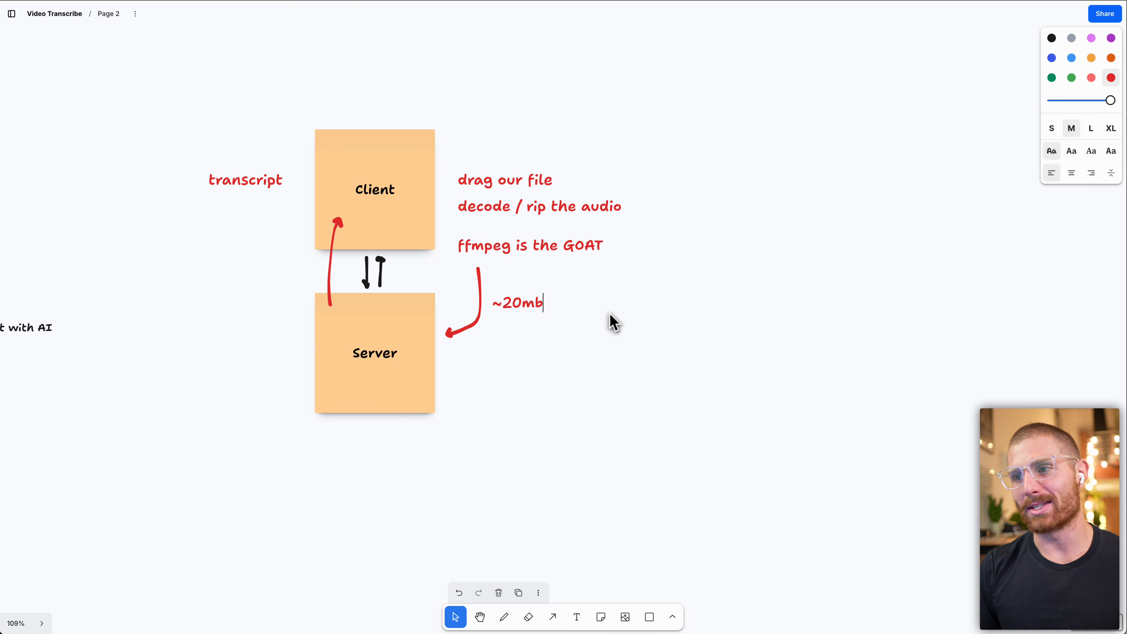
click(662, 393)
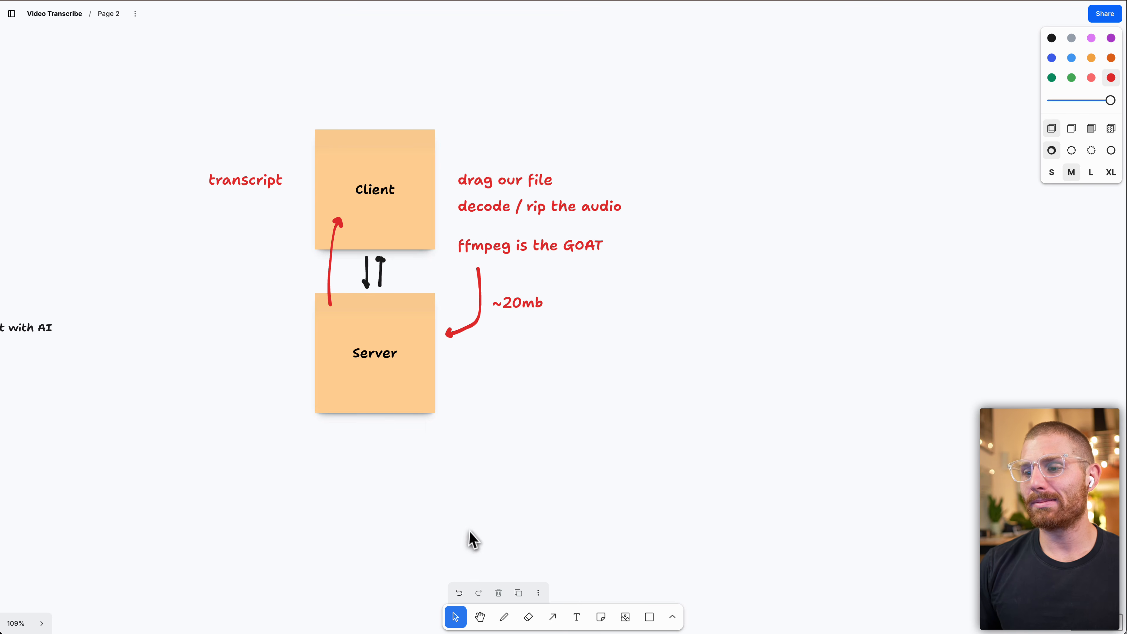
Draw a blue straight arrow pointing right from the Server note.
click(553, 618)
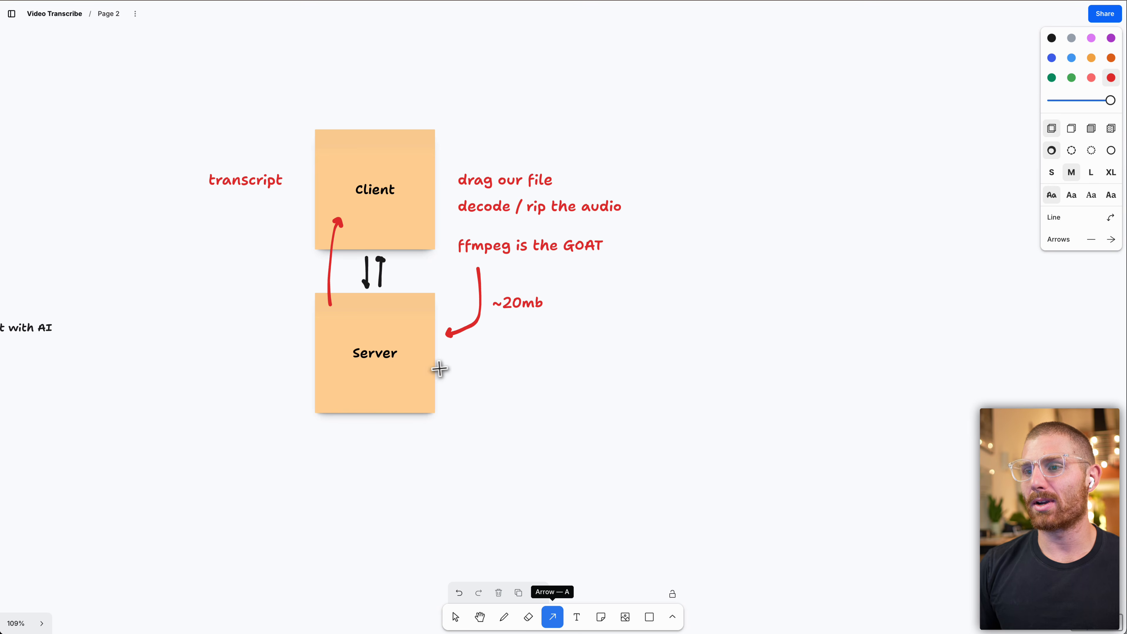
drag(451, 366, 568, 364)
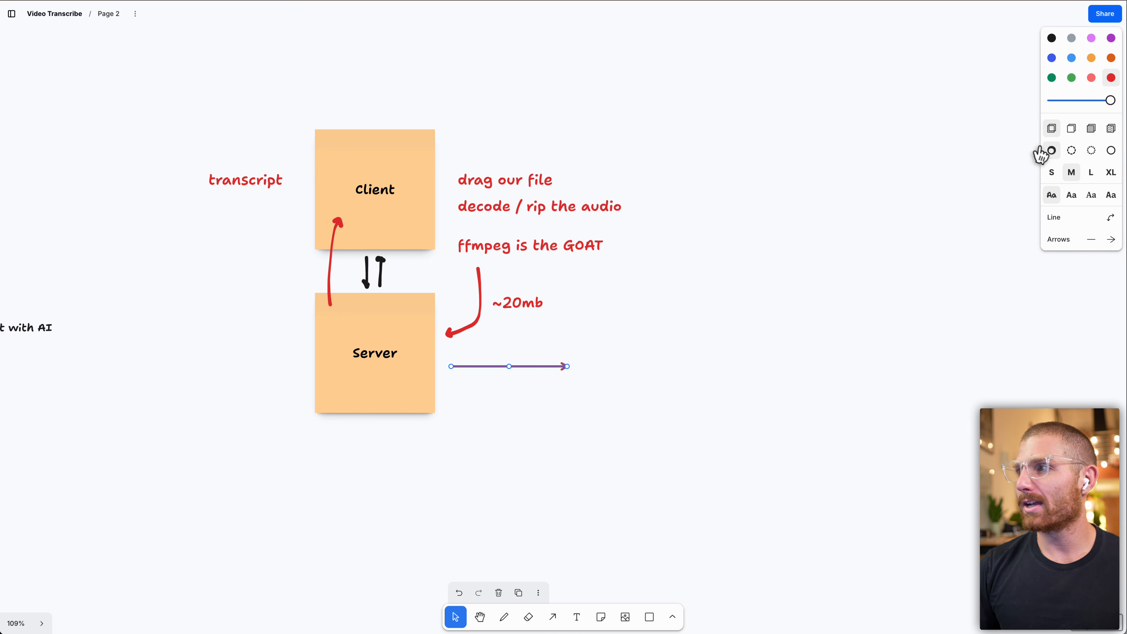
click(1052, 58)
click(635, 378)
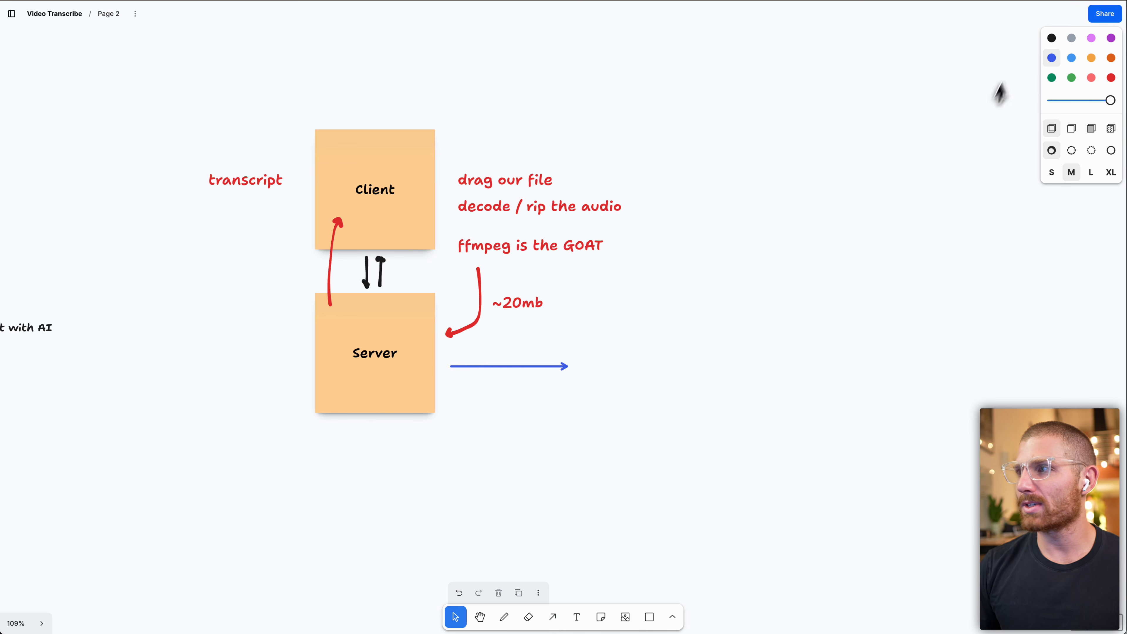
Add a blue sticky note labelled "Assembly AI" and position it at the arrow's tip.
click(598, 617)
click(606, 379)
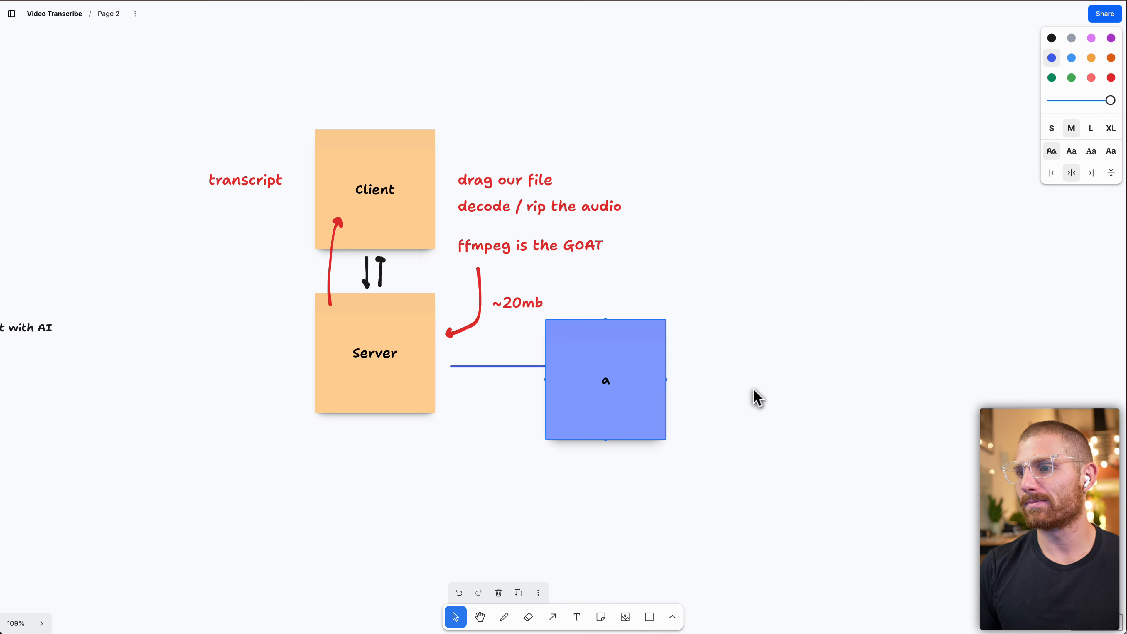
text(Assembly AI)
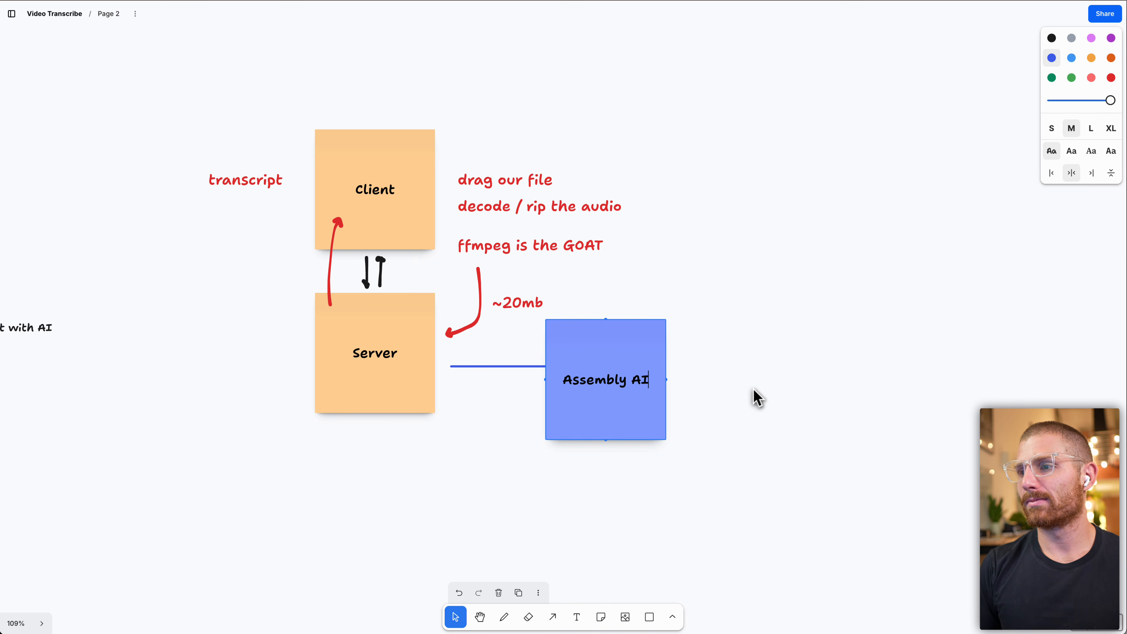
drag(574, 395, 617, 380)
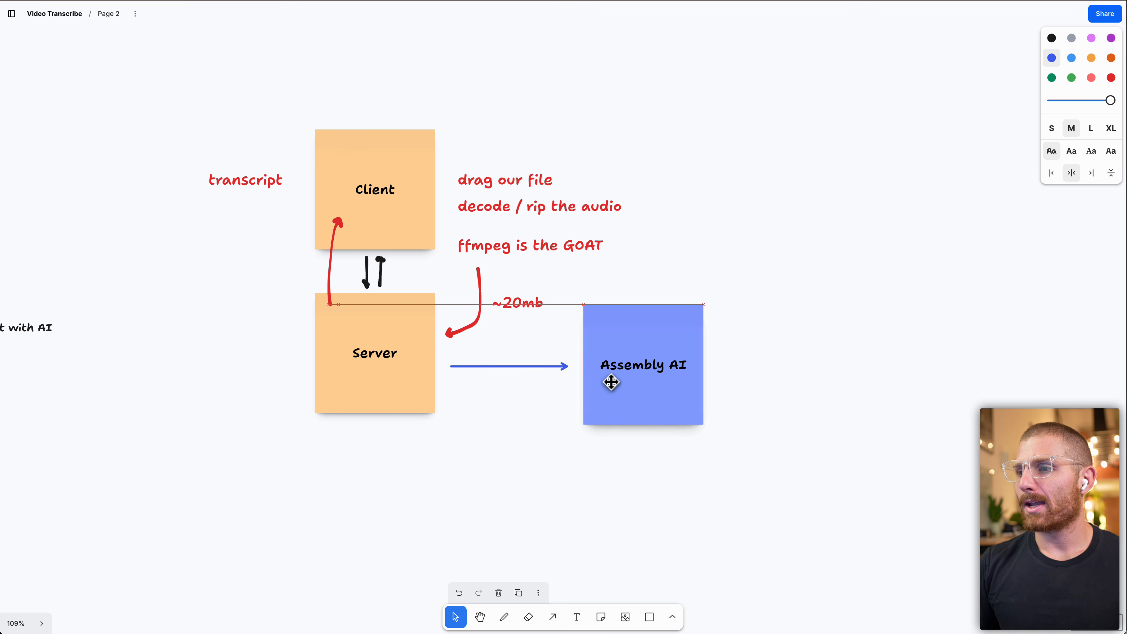
Place another sticky note below the Server note and shift it slightly right.
scroll(582, 464, down, 1)
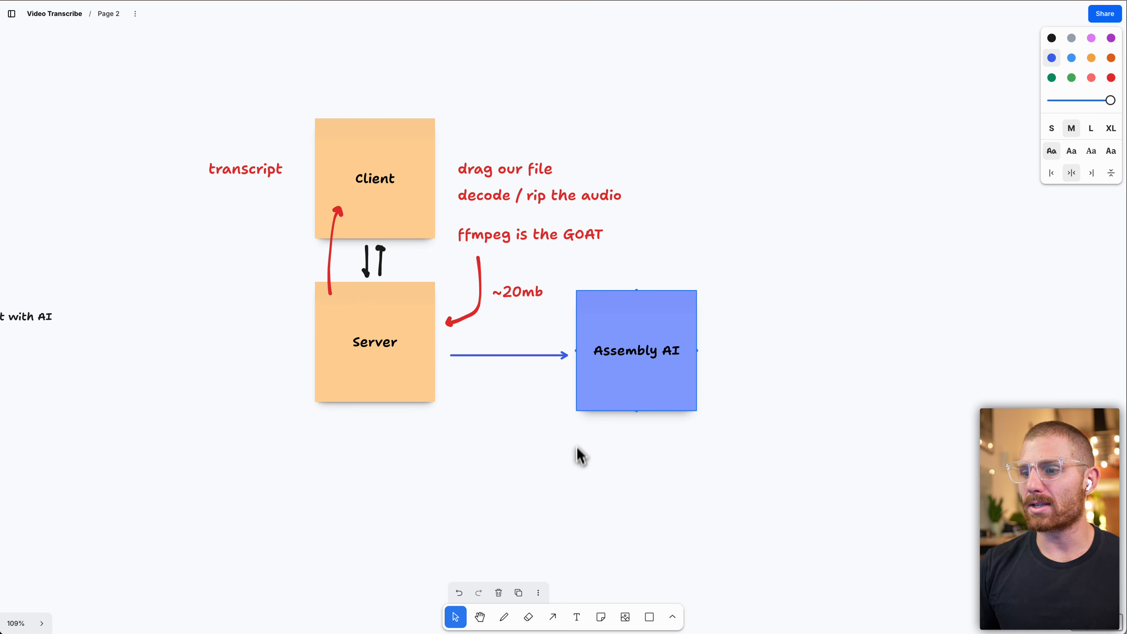
click(461, 477)
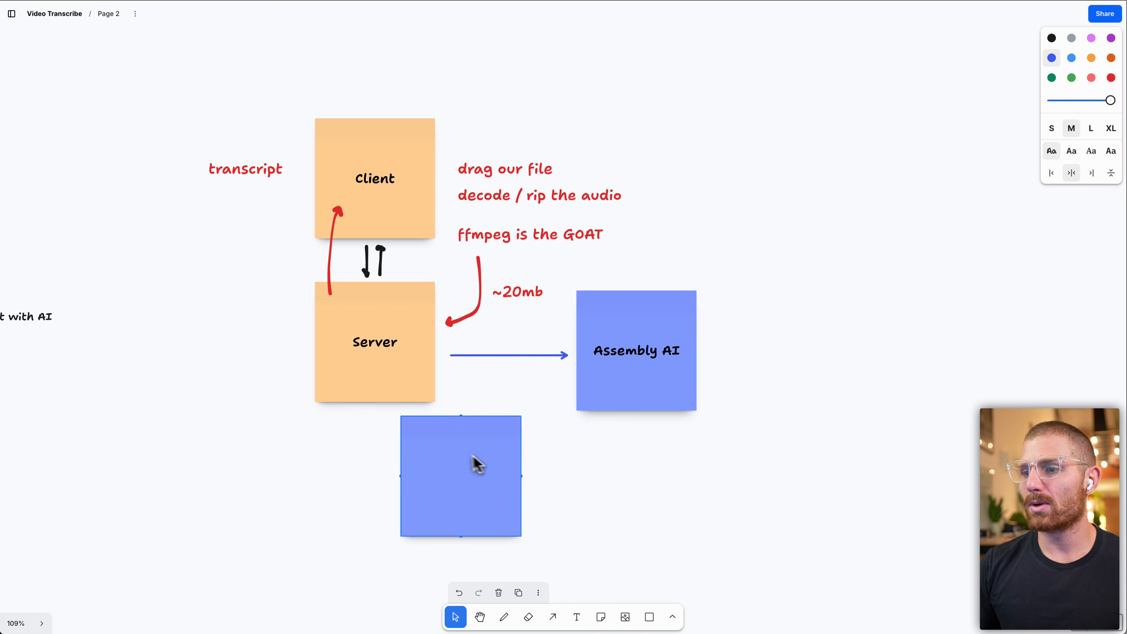
drag(473, 459, 519, 464)
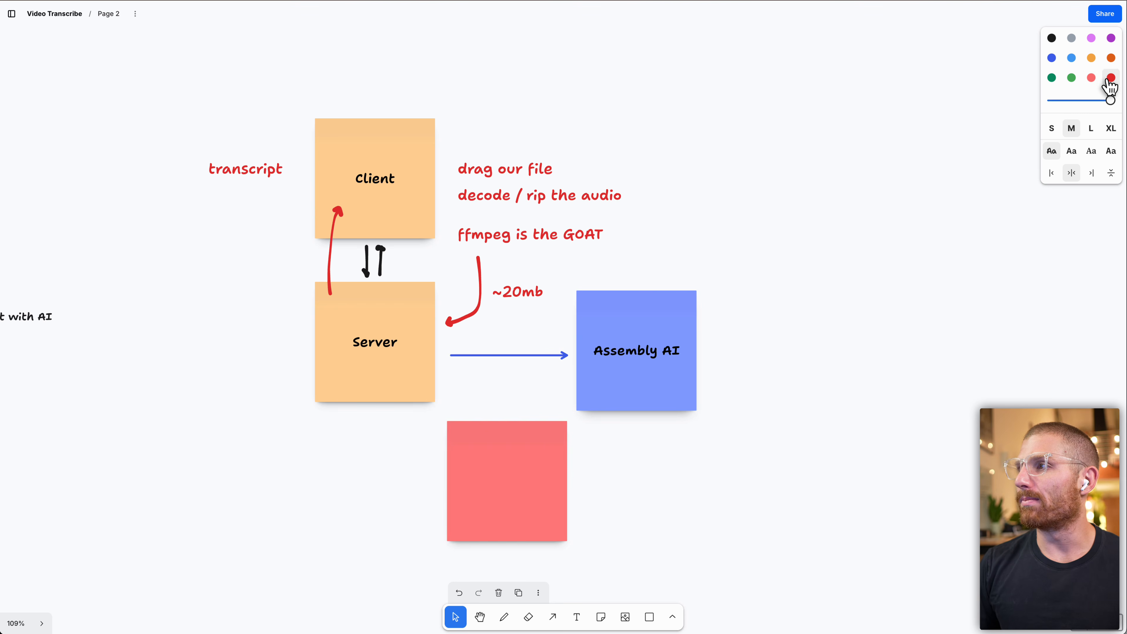